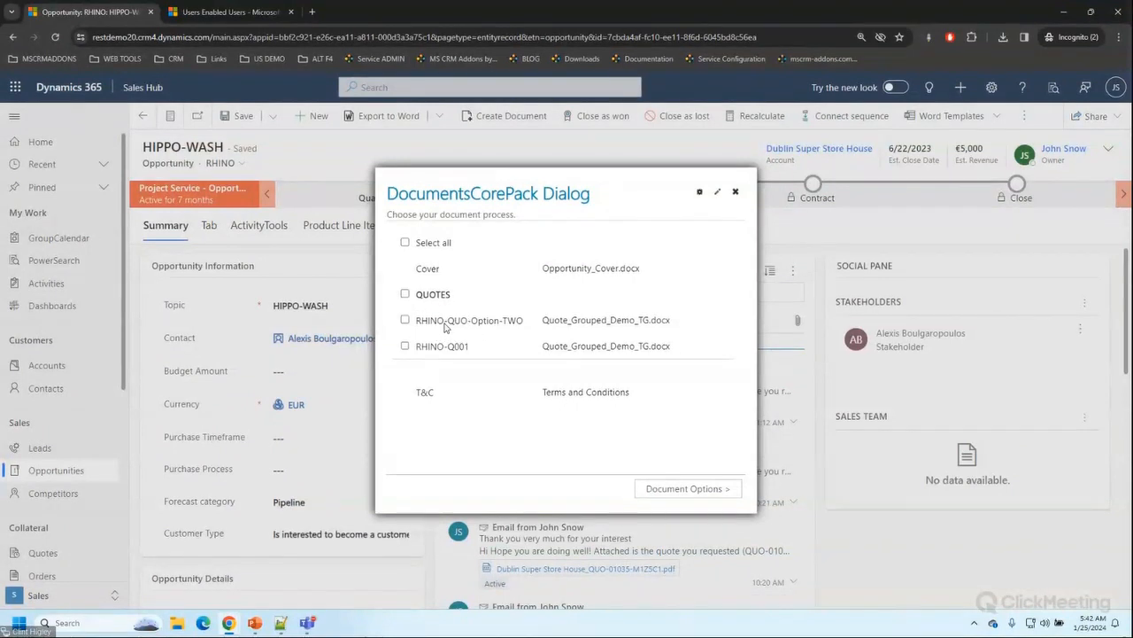
- Generate the proposal with cover, both listed quotes and terms and conditions as a single PDF document
left_click(445, 327)
left_click(688, 489)
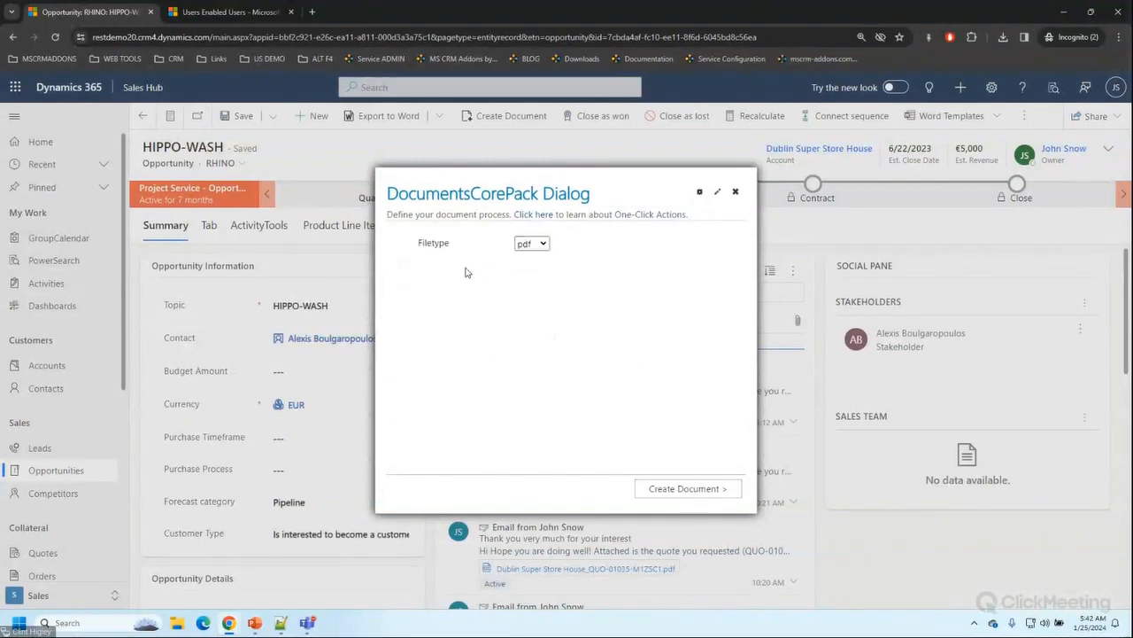
left_click(706, 493)
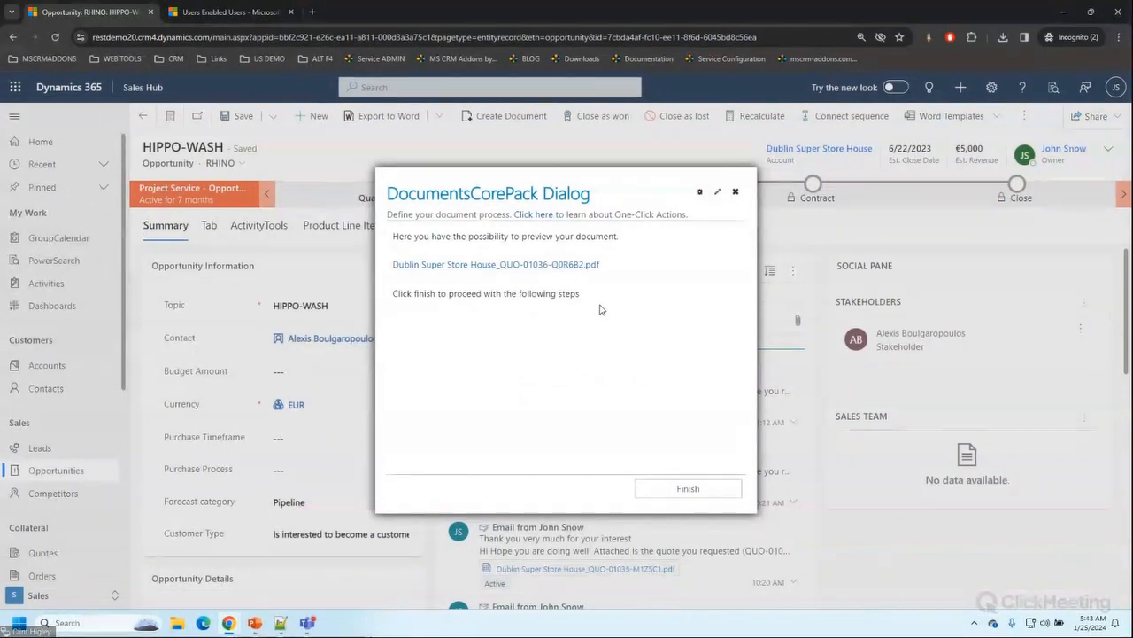
- Save the generated proposal PDF in the Downloads folder and open it for viewing
left_click(554, 273)
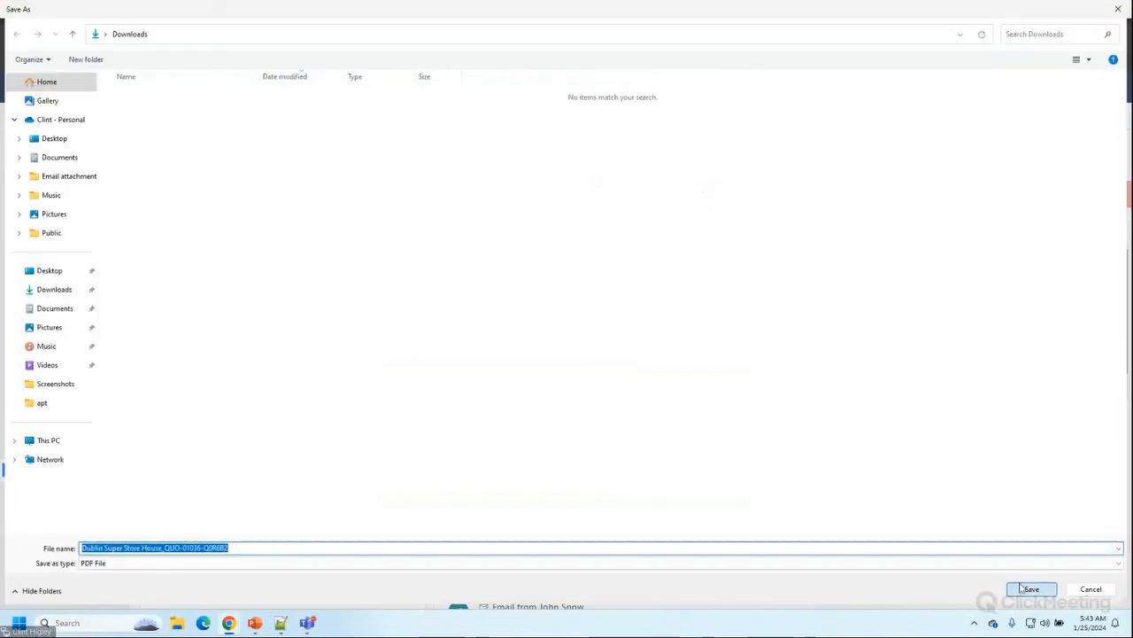
left_click(1027, 589)
left_click(894, 102)
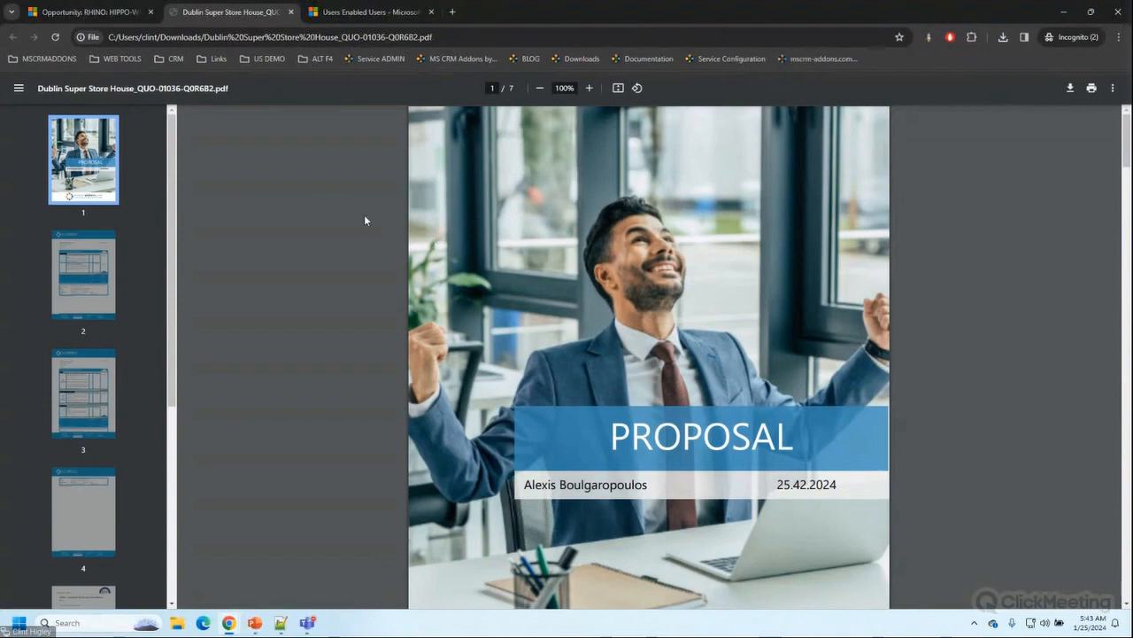
- Look through the proposal's cover, quote and terms pages, and close the PDF and the document dialog
scroll(612, 245, "down", 3)
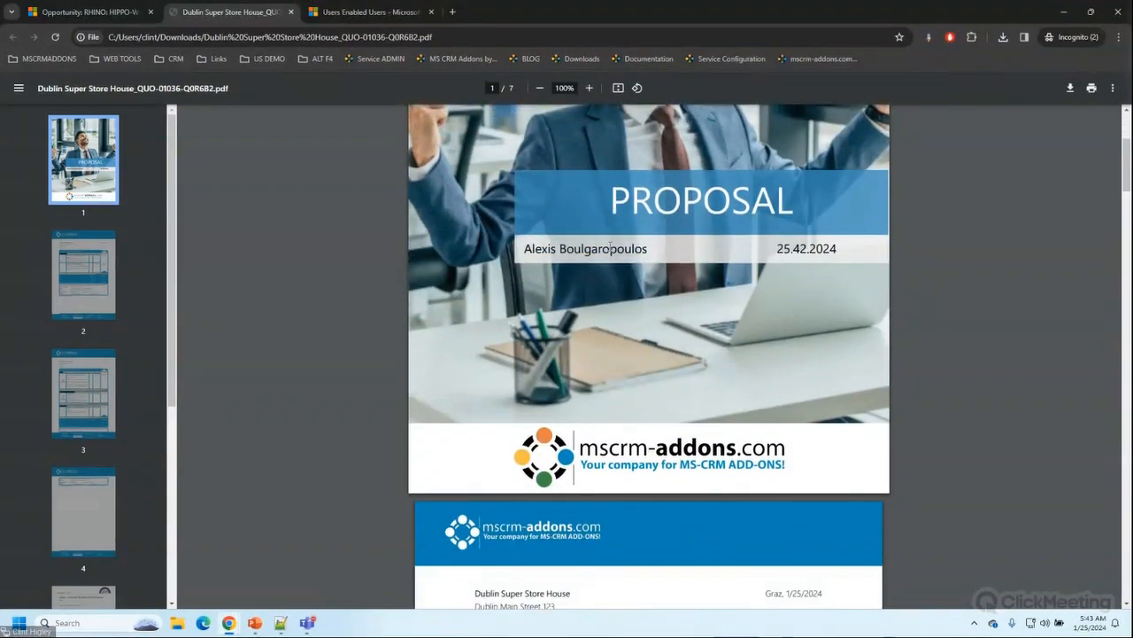
scroll(609, 251, "down", 3)
scroll(609, 251, "down", 2)
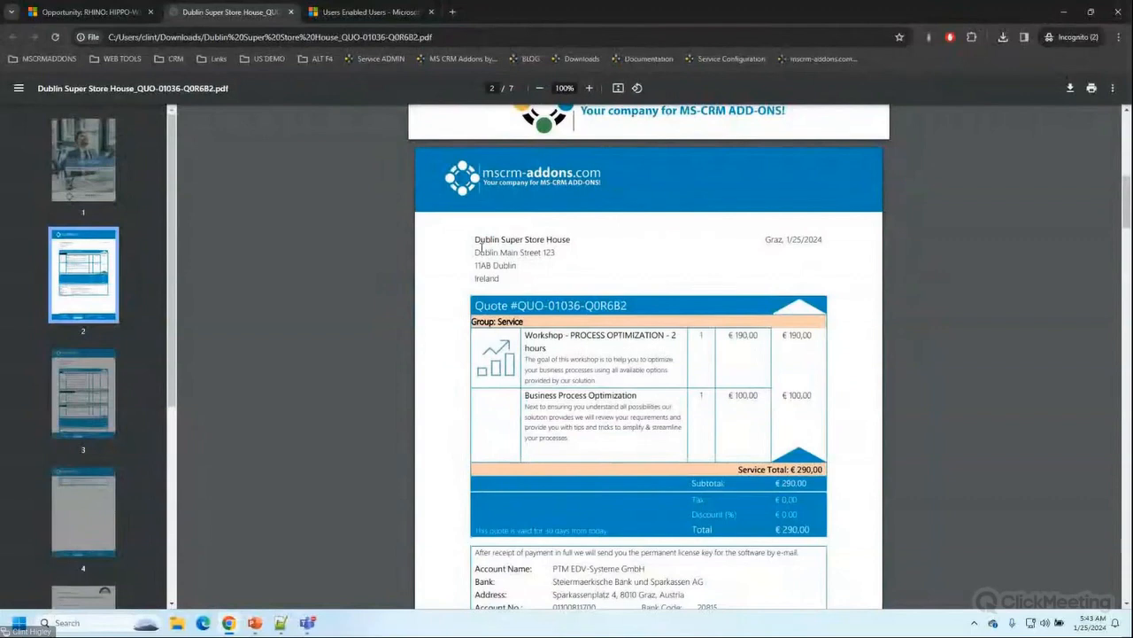
scroll(600, 267, "down", 10)
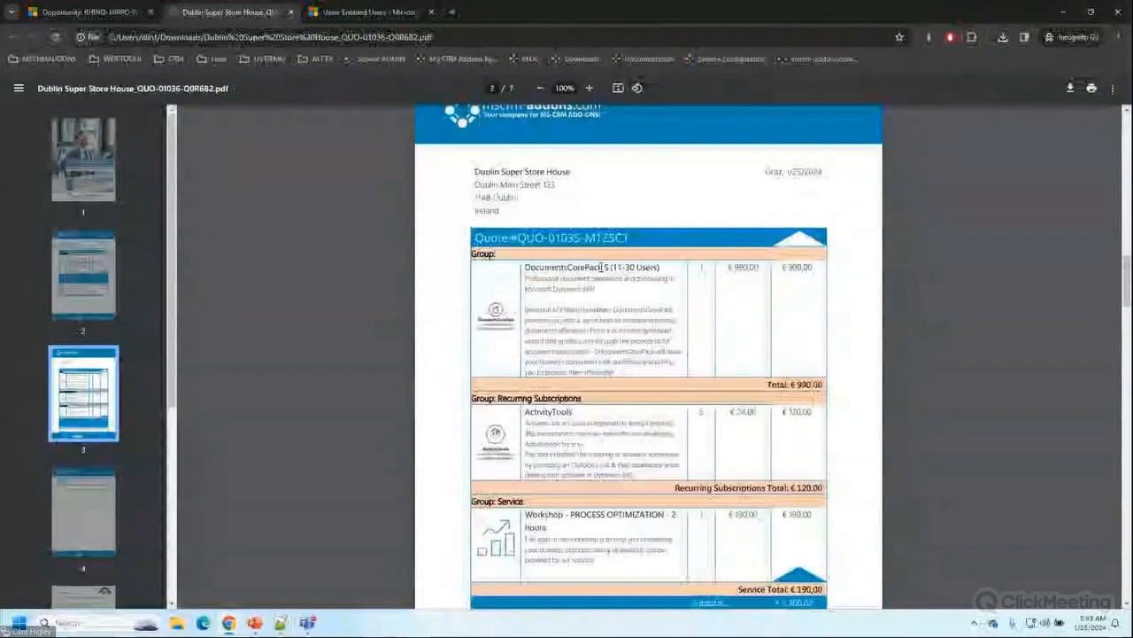
scroll(600, 267, "down", 6)
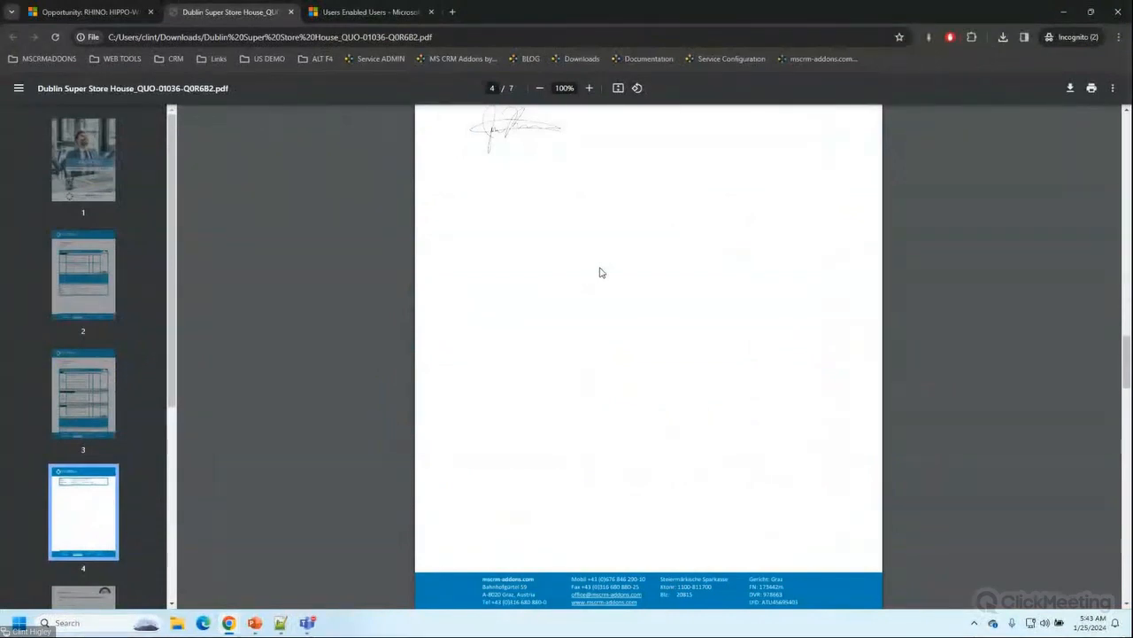
scroll(601, 272, "down", 8)
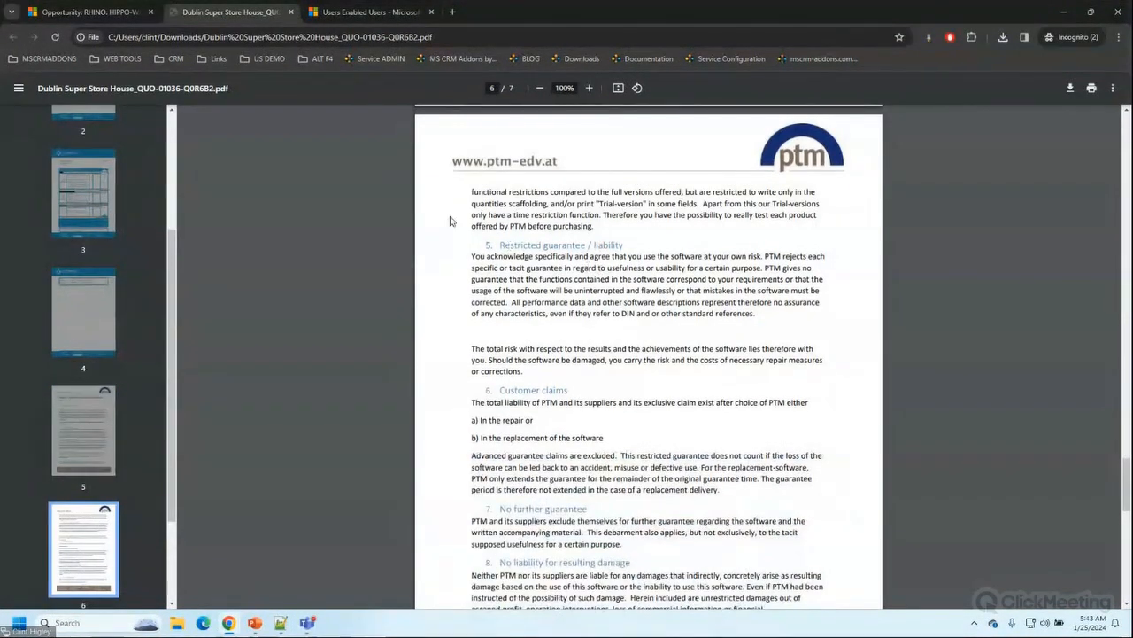
left_click(292, 16)
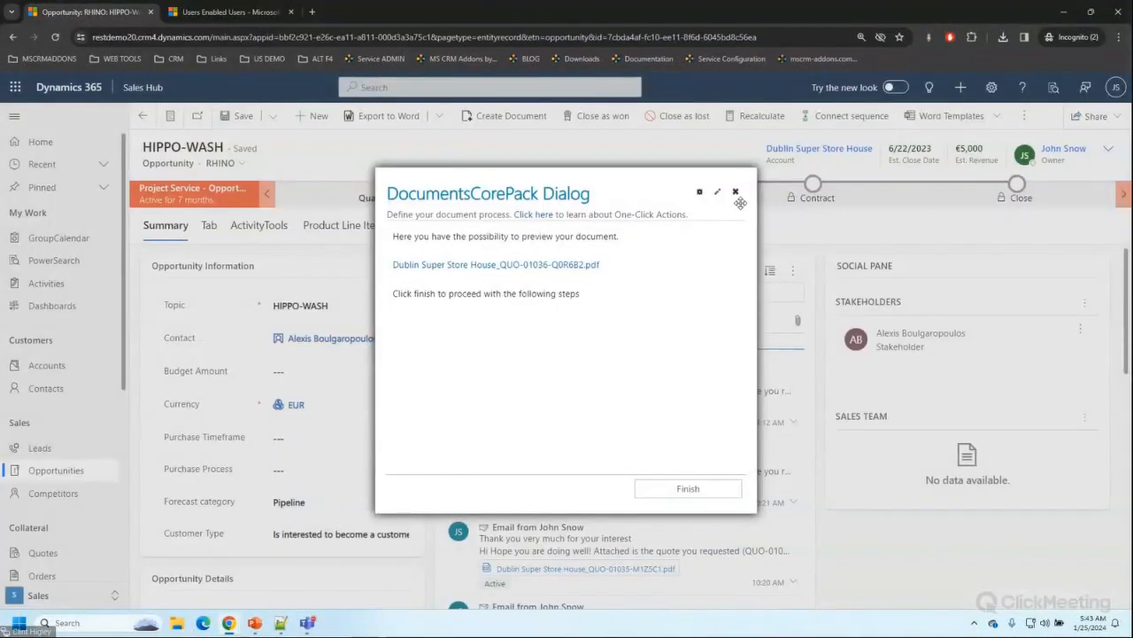
left_click(738, 193)
- Open the One-Click-Actions configuration for opportunities and go to the template settings of the Proposal action
left_click(490, 116)
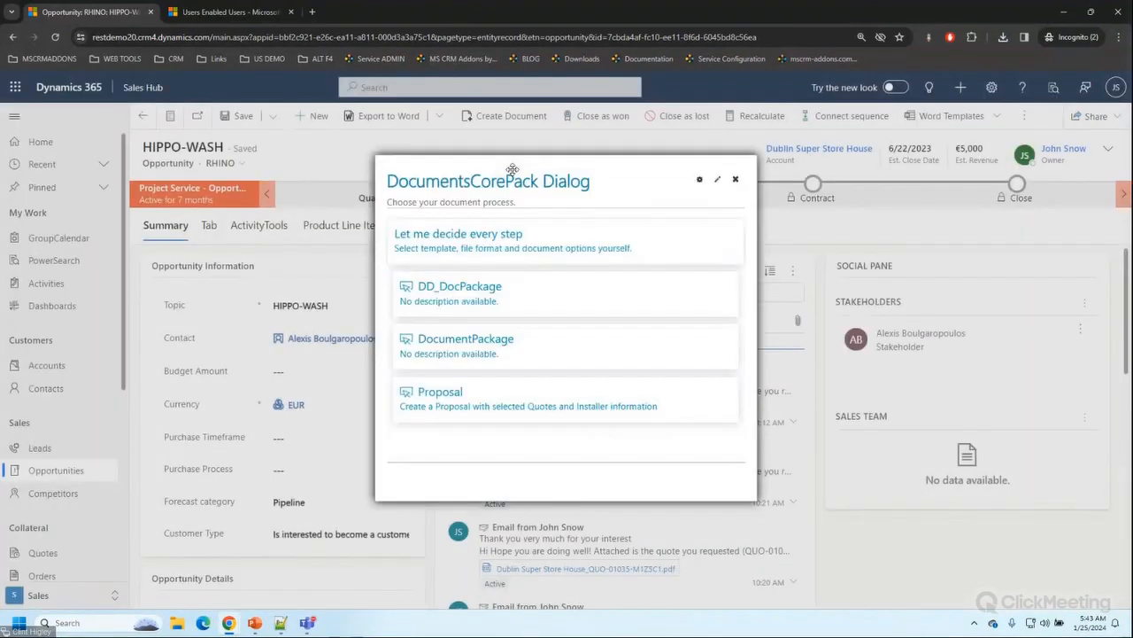
left_click(718, 180)
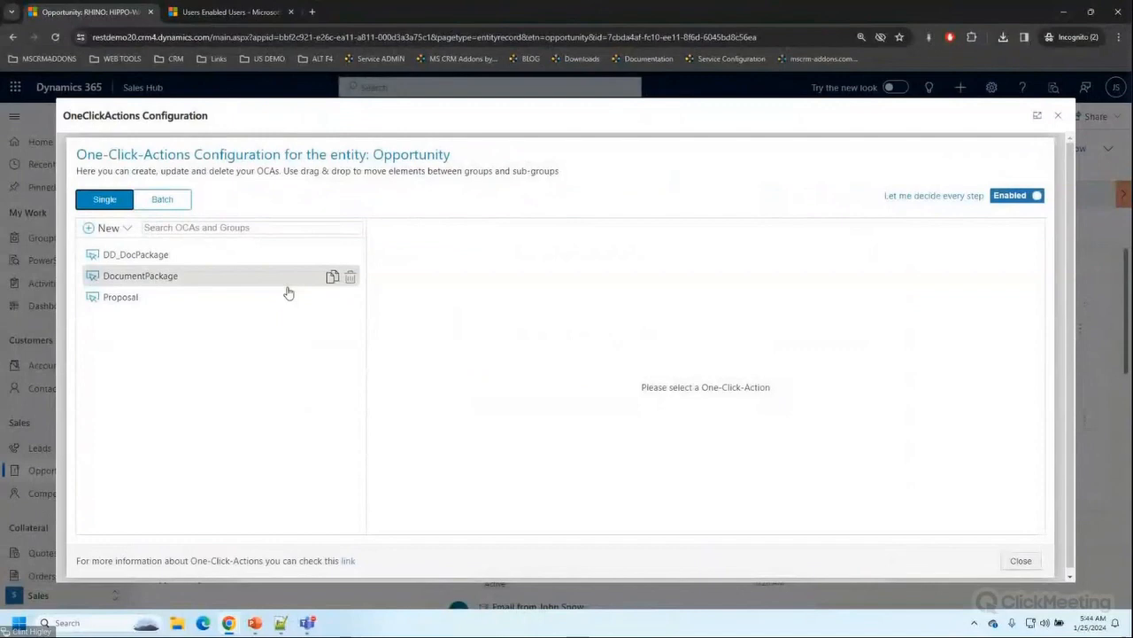
left_click(271, 298)
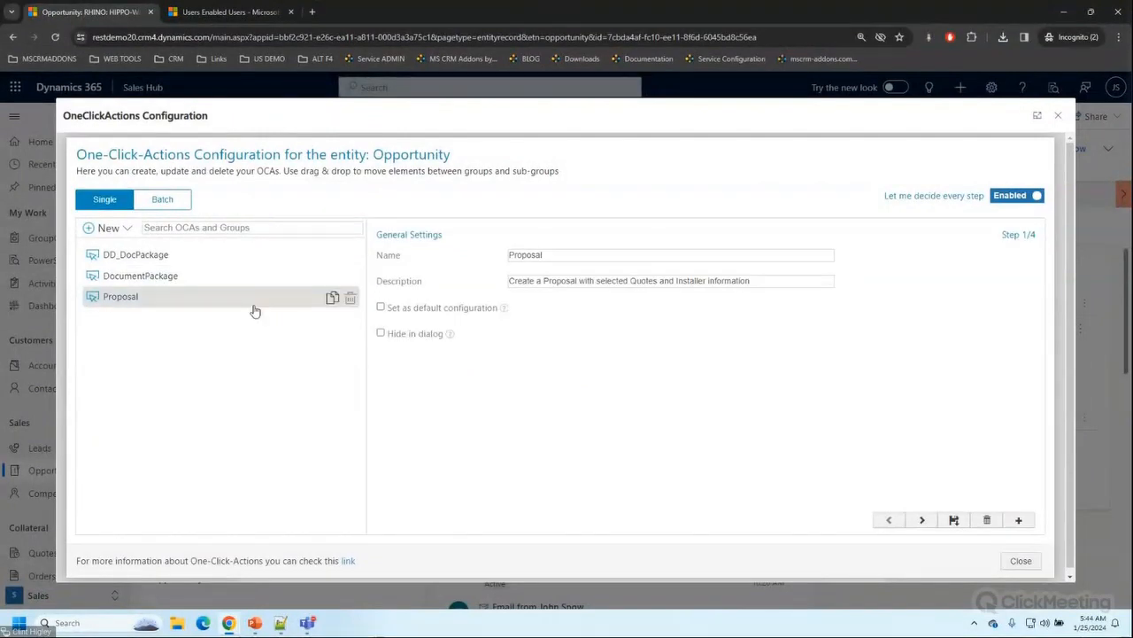
left_click(922, 520)
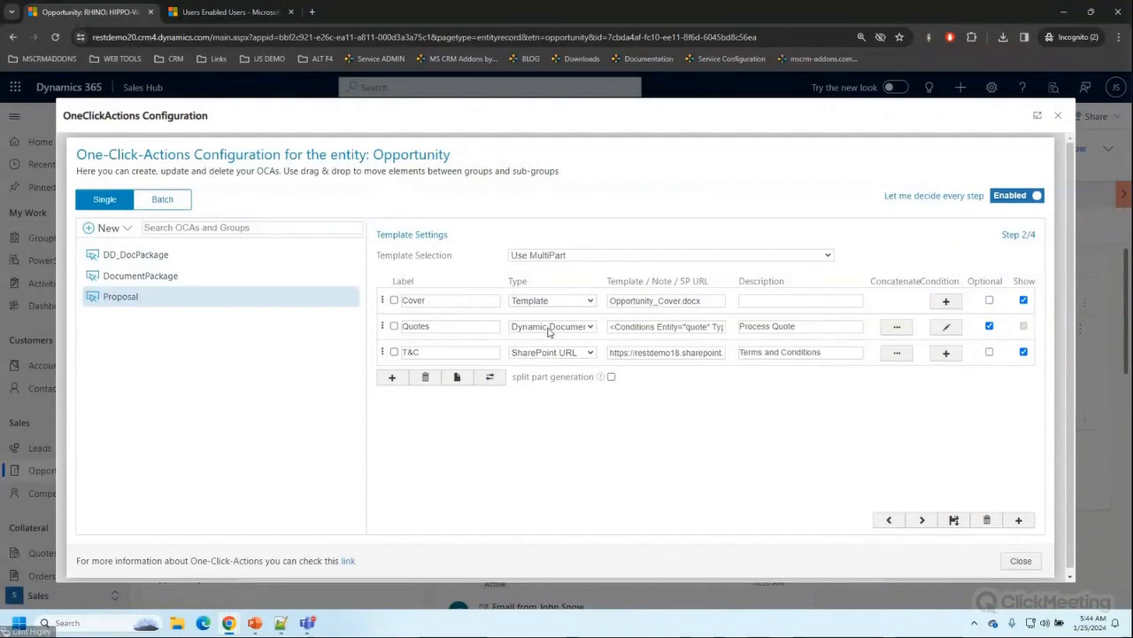
- Examine the custom fetch query and its opportunity GUID condition behind the Quotes part, and leave it without changes
left_click(653, 327)
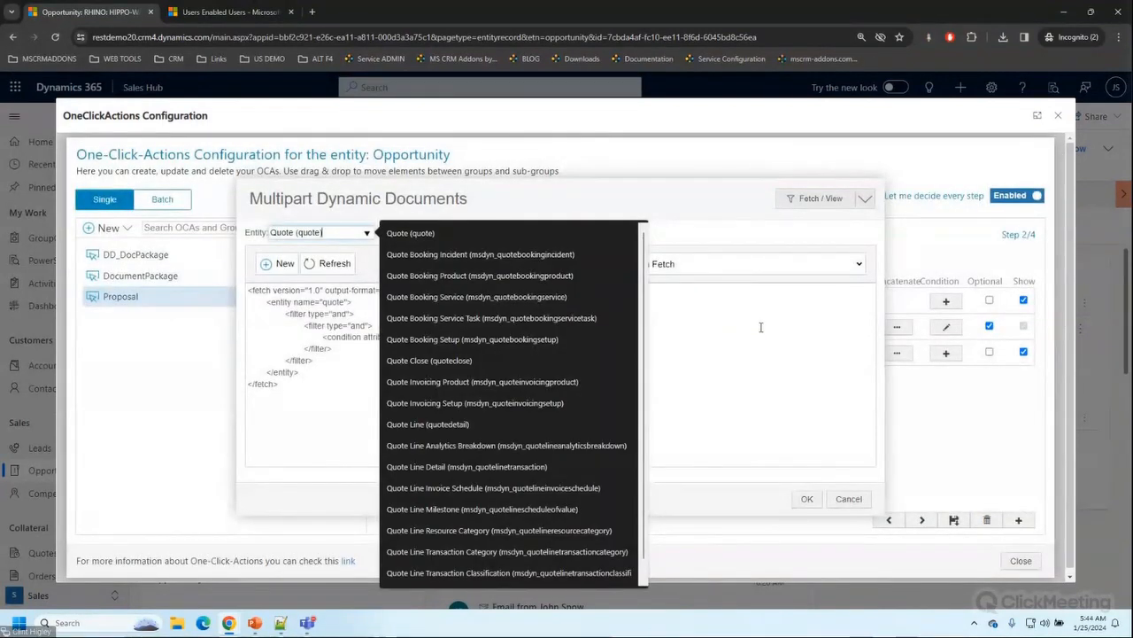
left_click(760, 327)
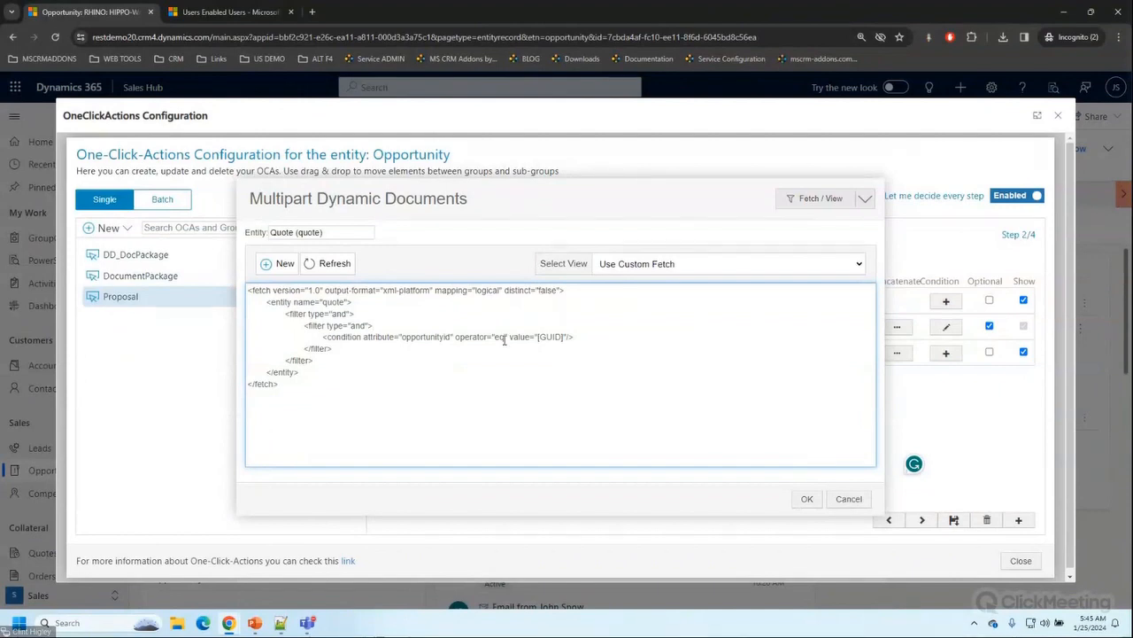
left_click_drag(536, 337, 567, 337)
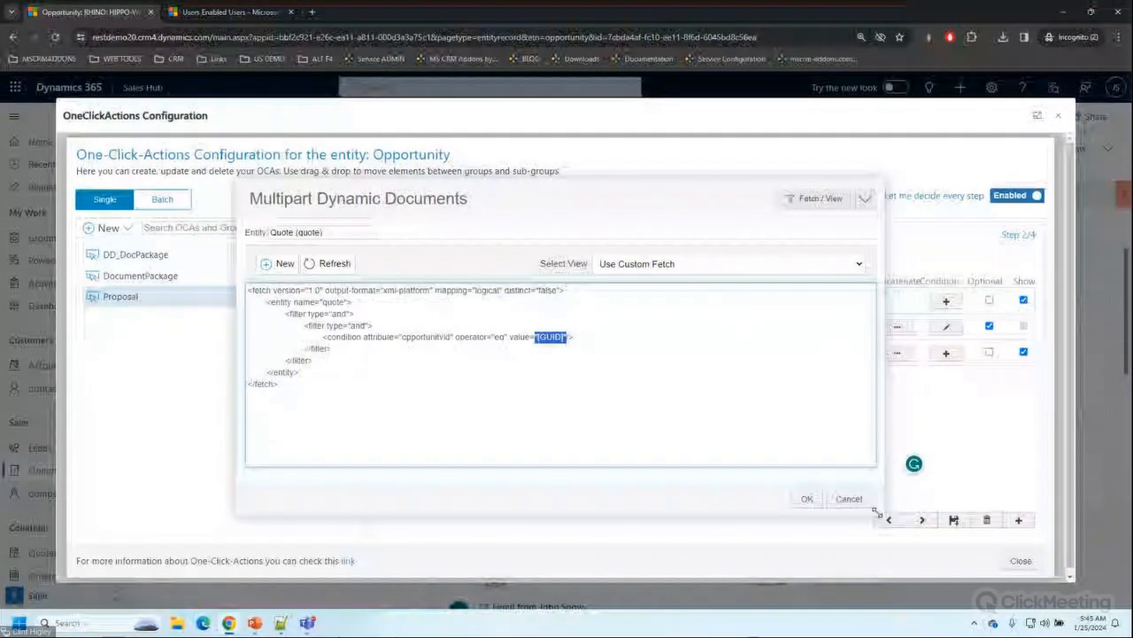
left_click(848, 499)
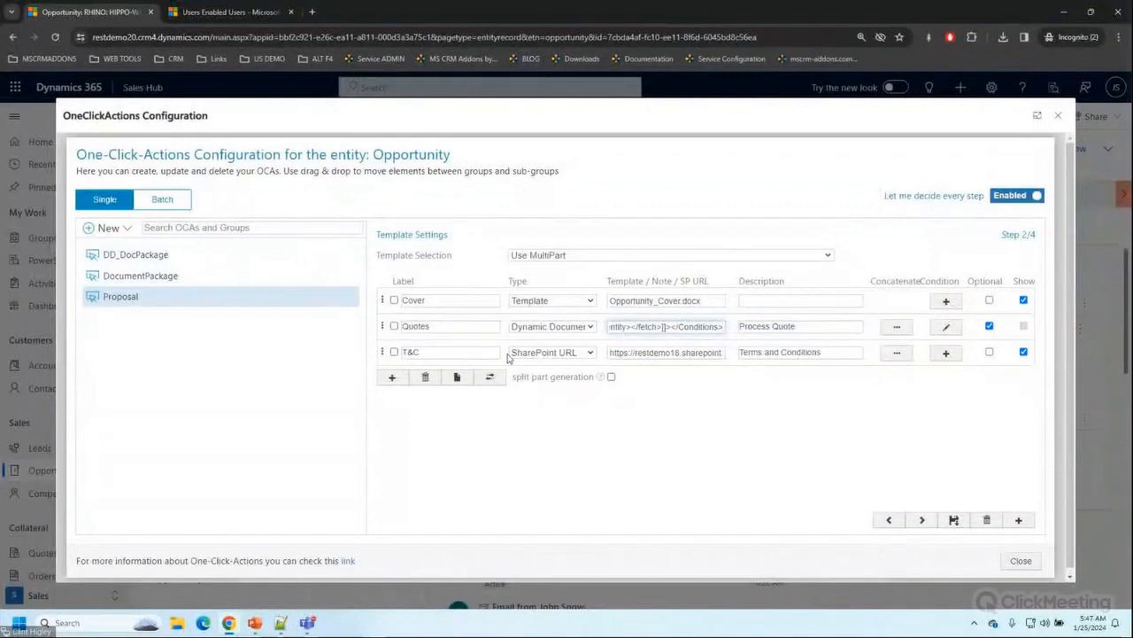
- Add a new part labelled "Systems Engineer" to the Proposal action with the type Dynamic Documents
left_click(394, 379)
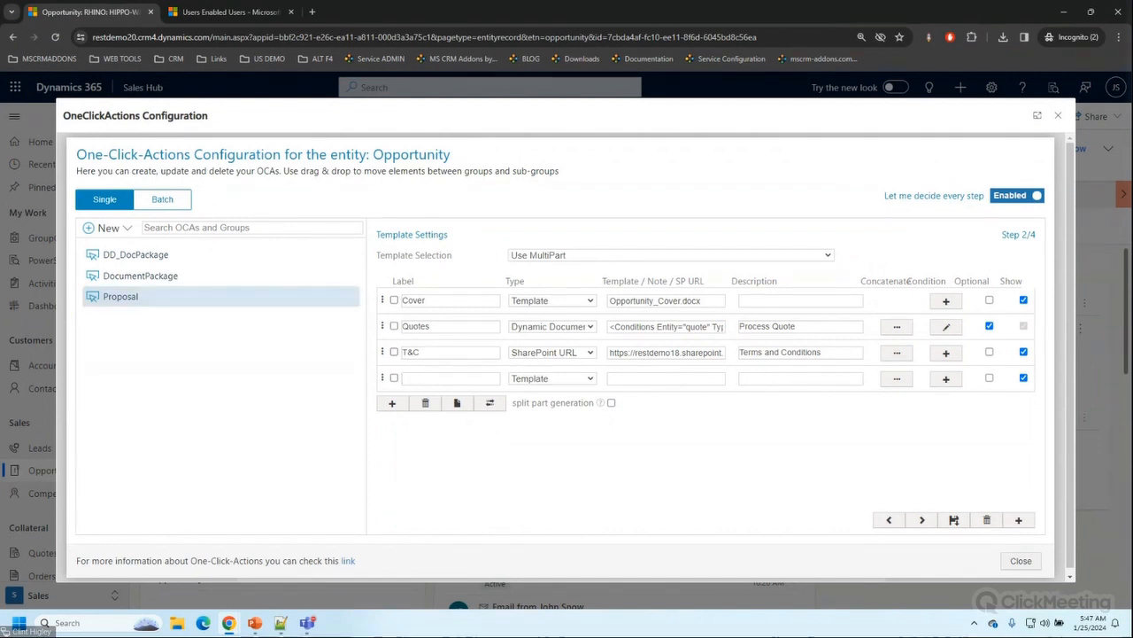
key("alt+Tab")
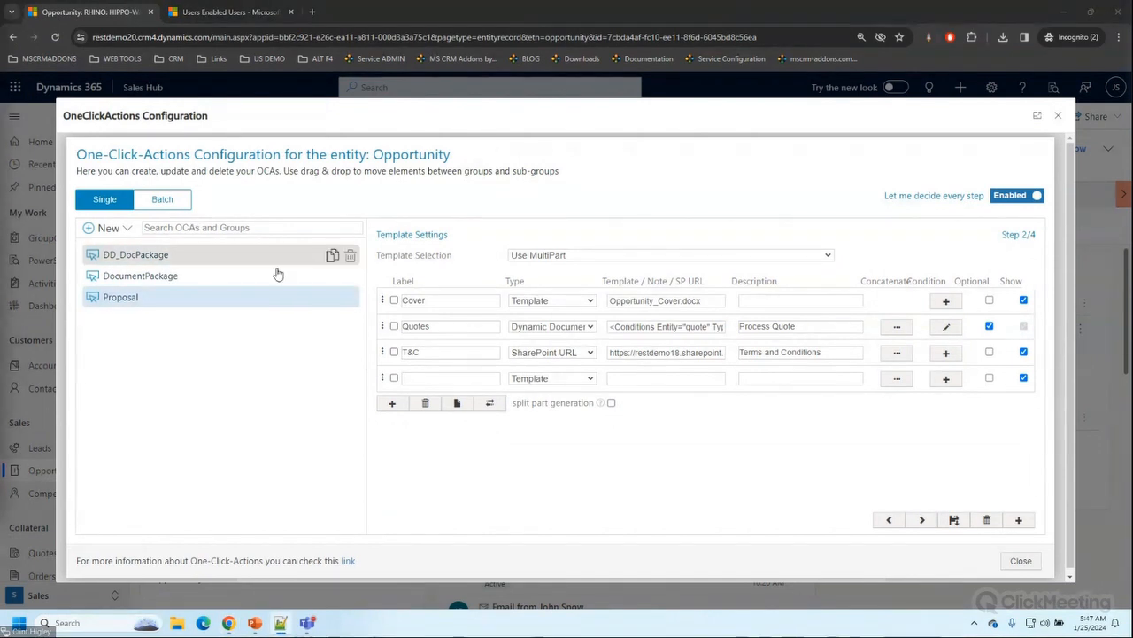
left_click(424, 379)
type("System Engineer")
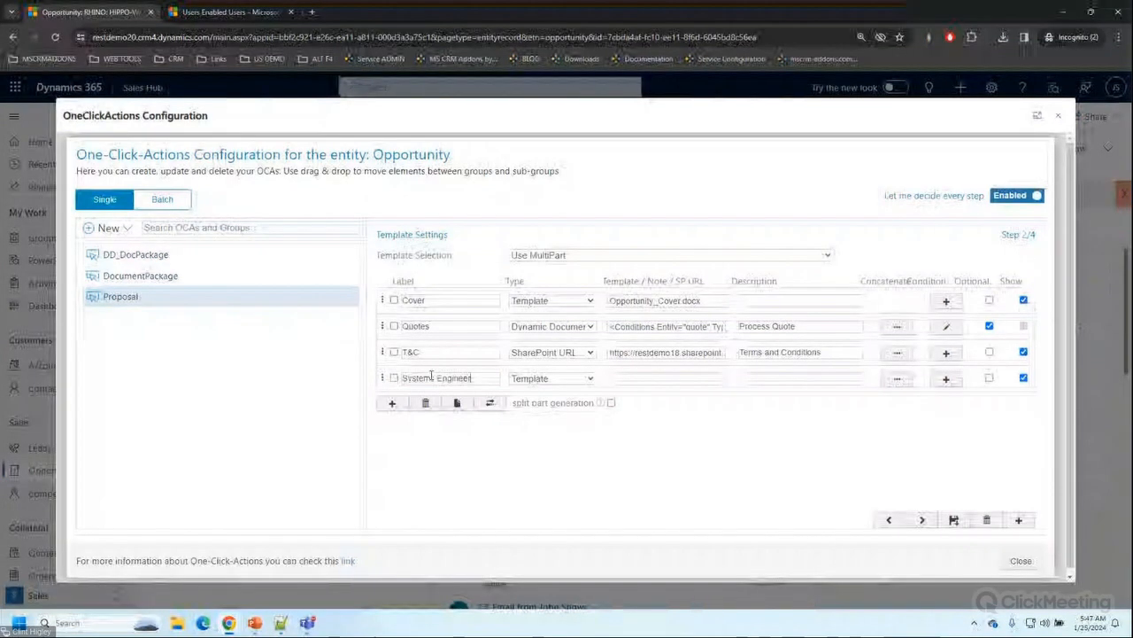
left_click(587, 378)
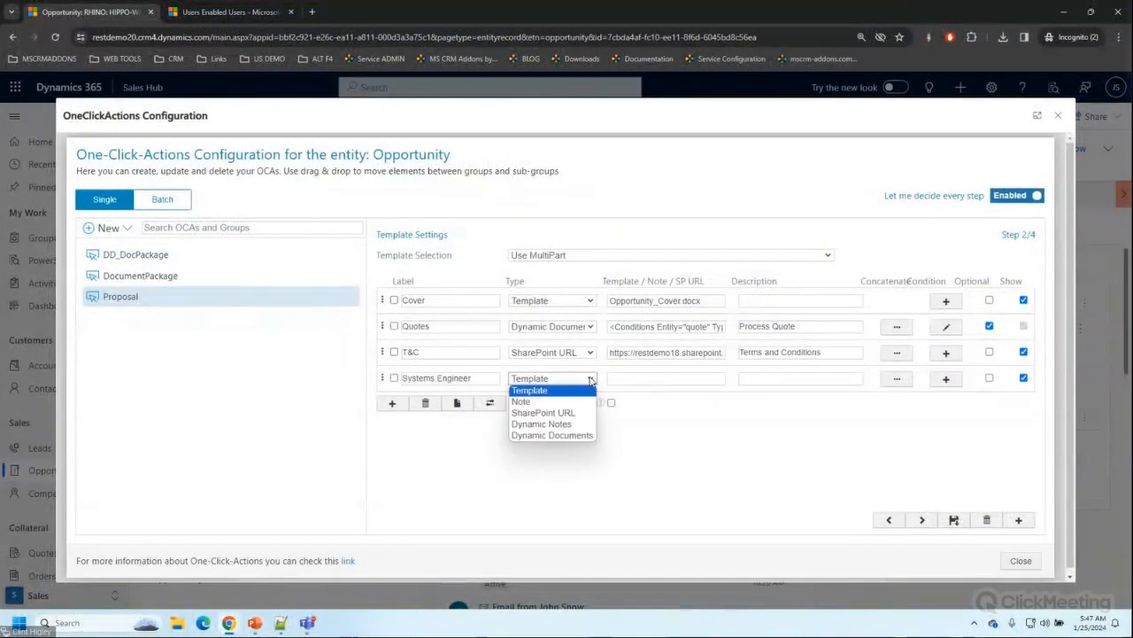
left_click(552, 435)
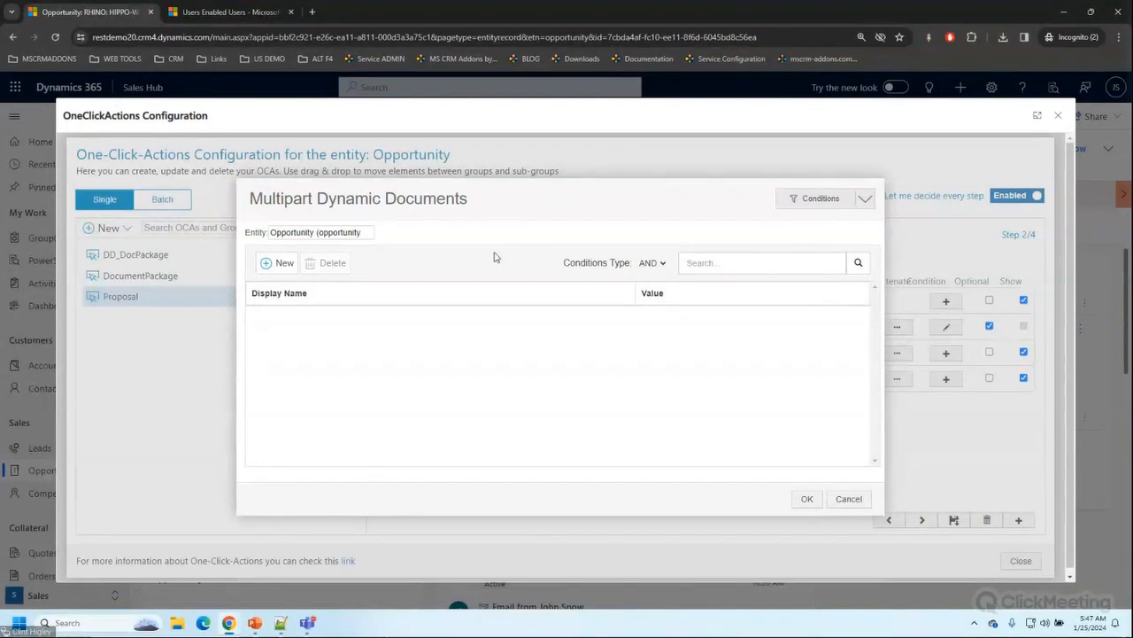
- Set the dynamic document's entity to User (systemuser) and define its records by Fetch / View
left_click(368, 233)
triple_click(326, 233)
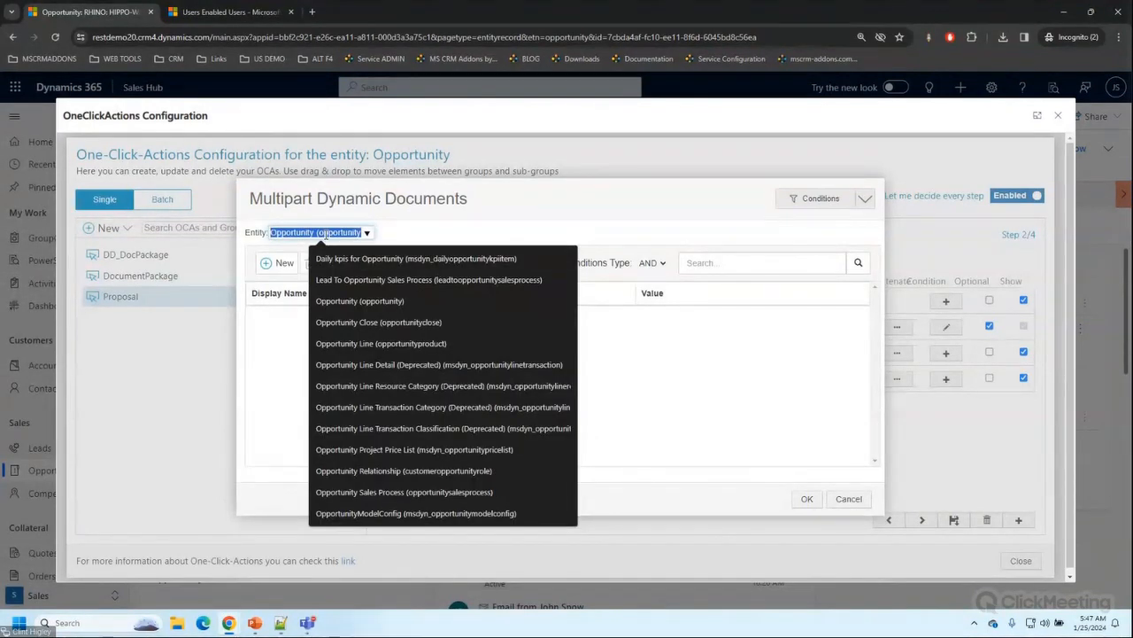
type("user")
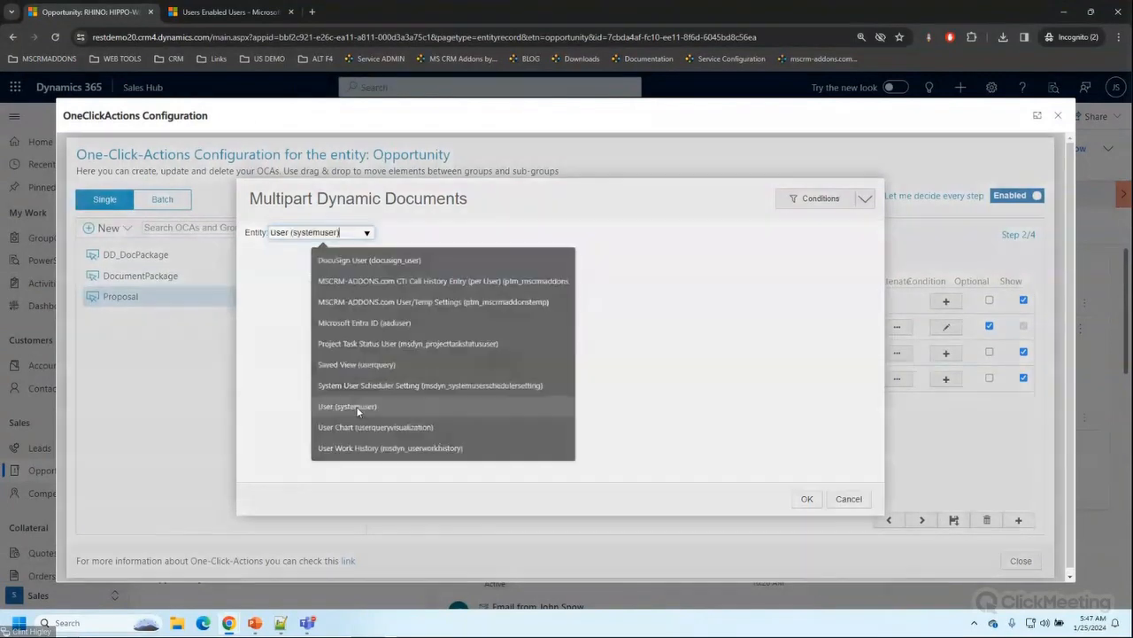
left_click(483, 407)
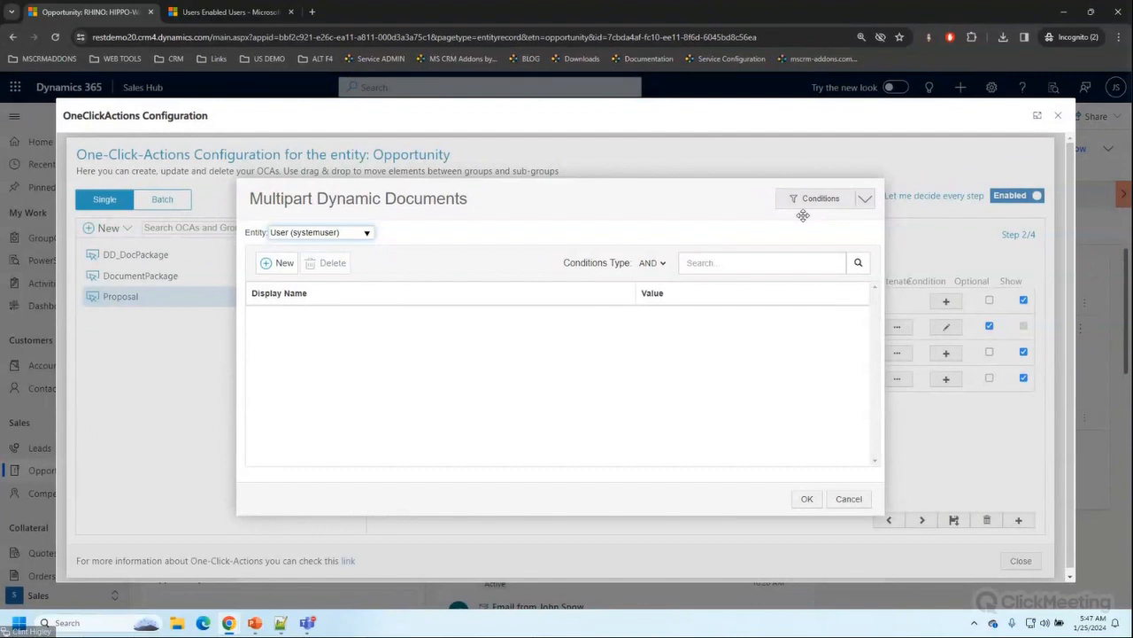
left_click(865, 200)
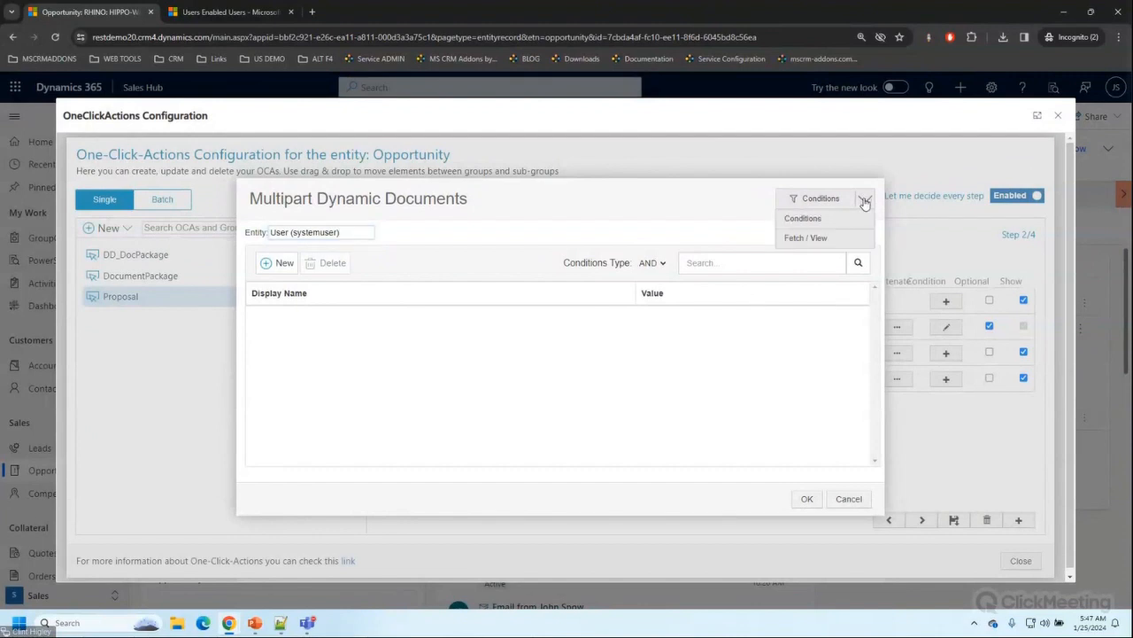
left_click(816, 237)
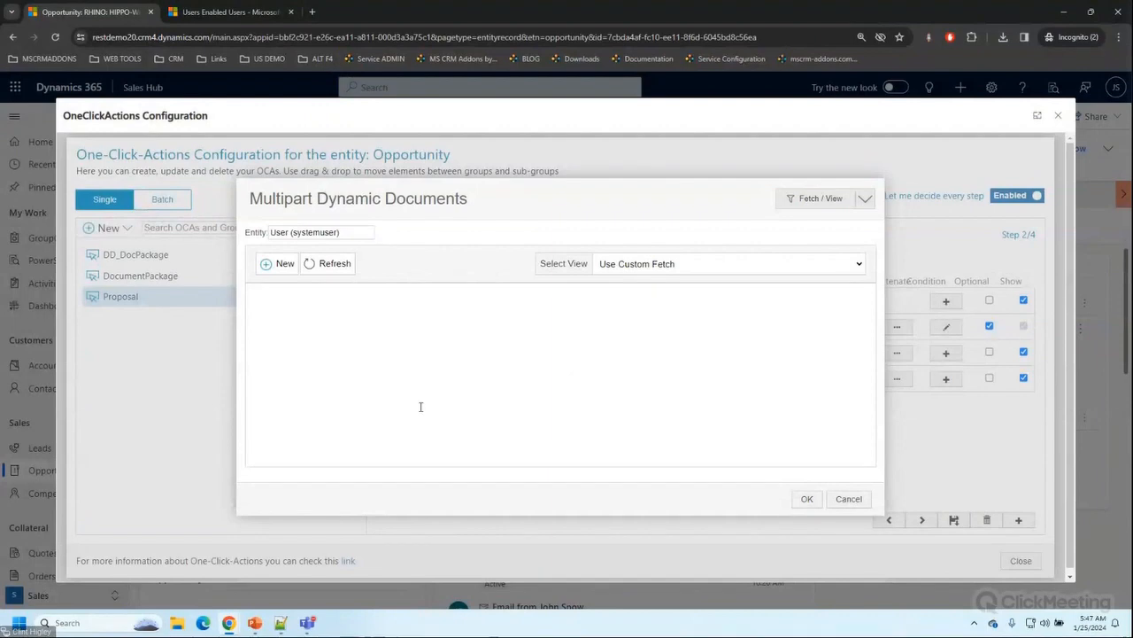
- Switch to the Advanced Find window, maximize it, list all users and sort them by title in descending order
mouse_move(229, 622)
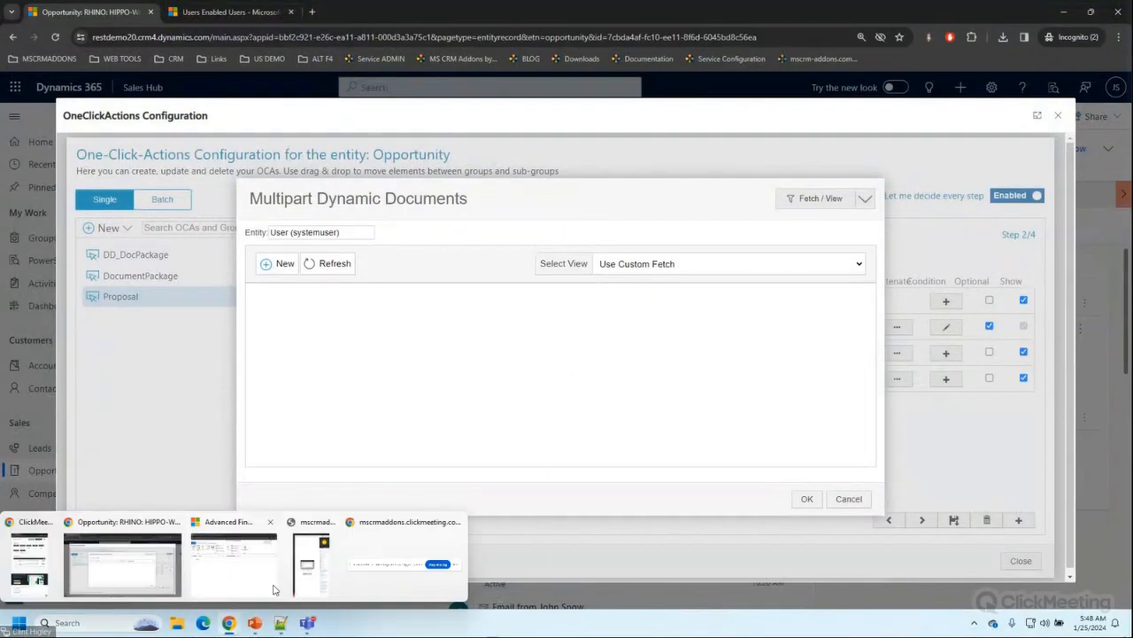
left_click(245, 575)
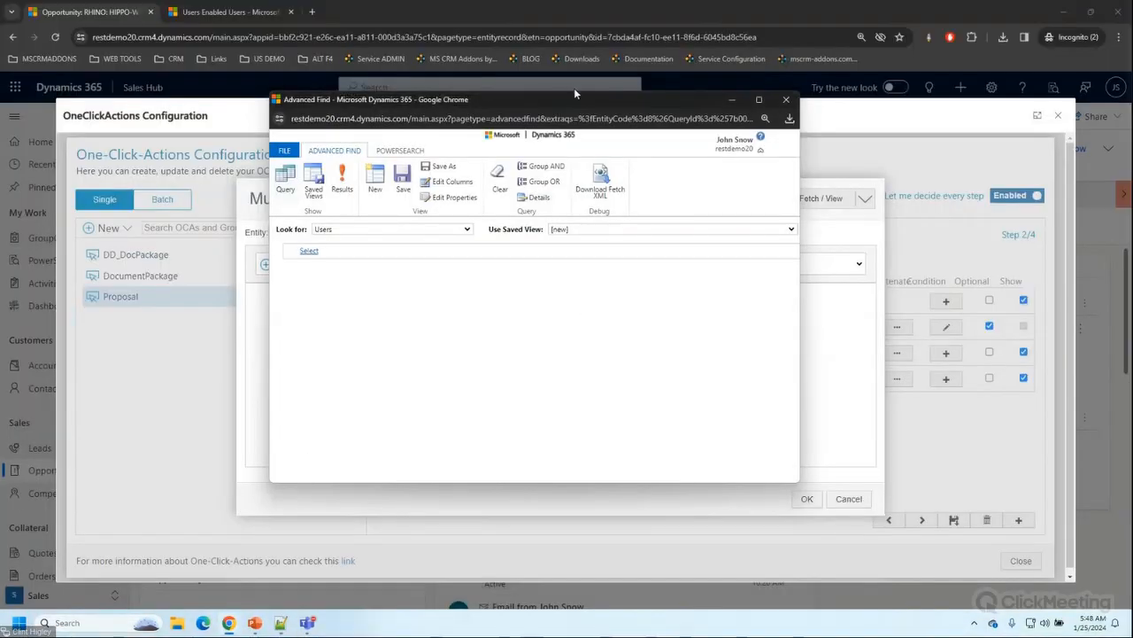
left_click_drag(574, 99, 656, 97)
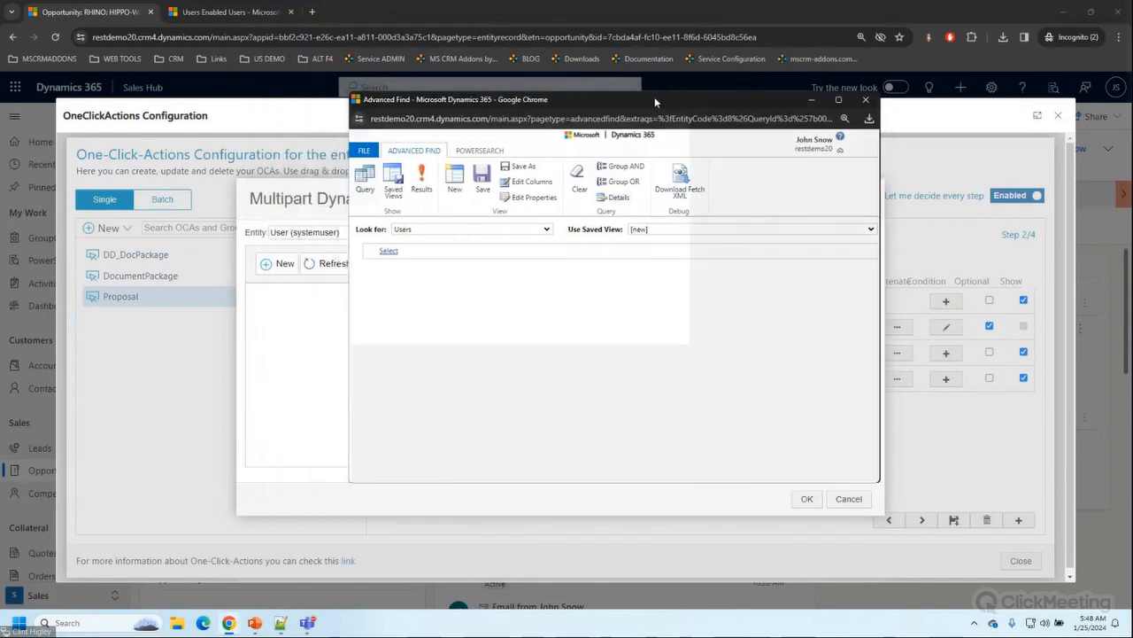
double_click(655, 97)
mouse_move(157, 166)
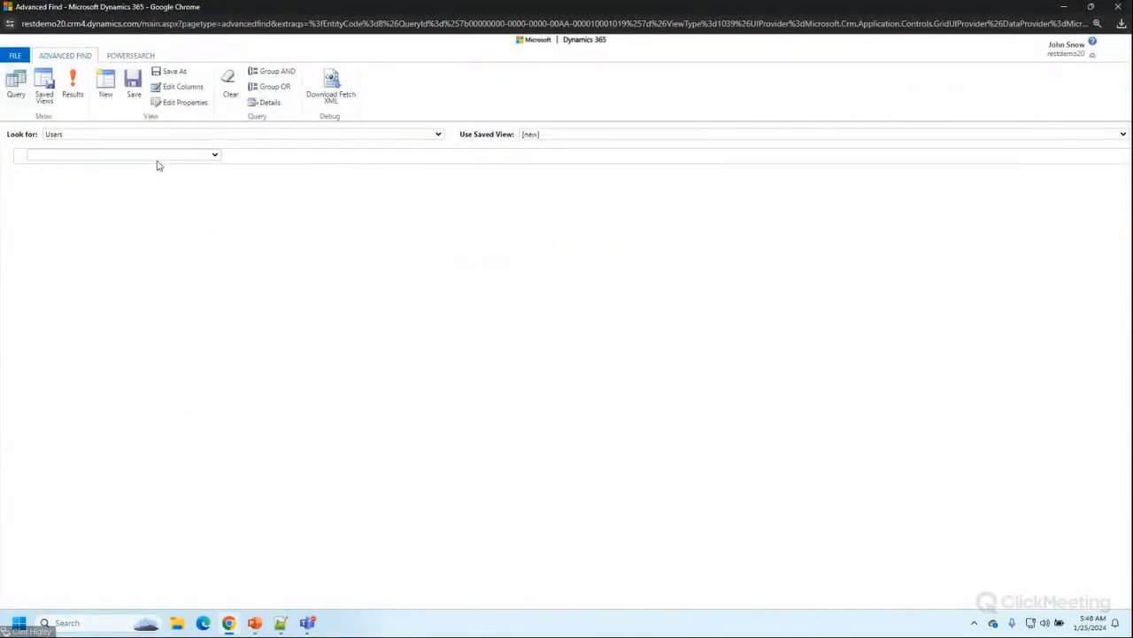
left_click(72, 85)
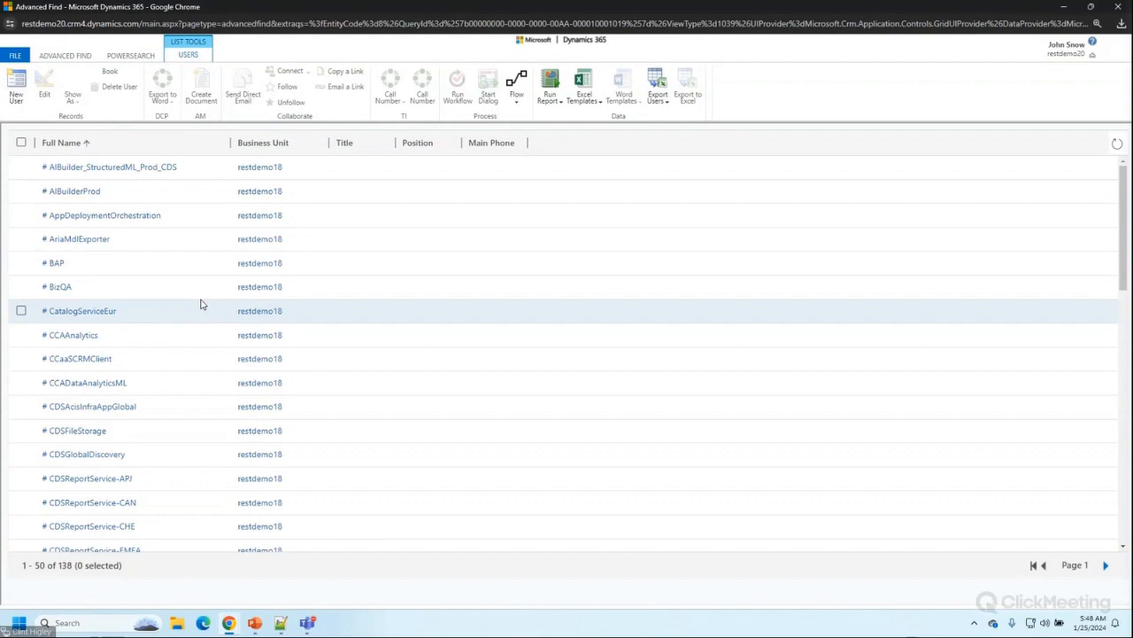
left_click(346, 146)
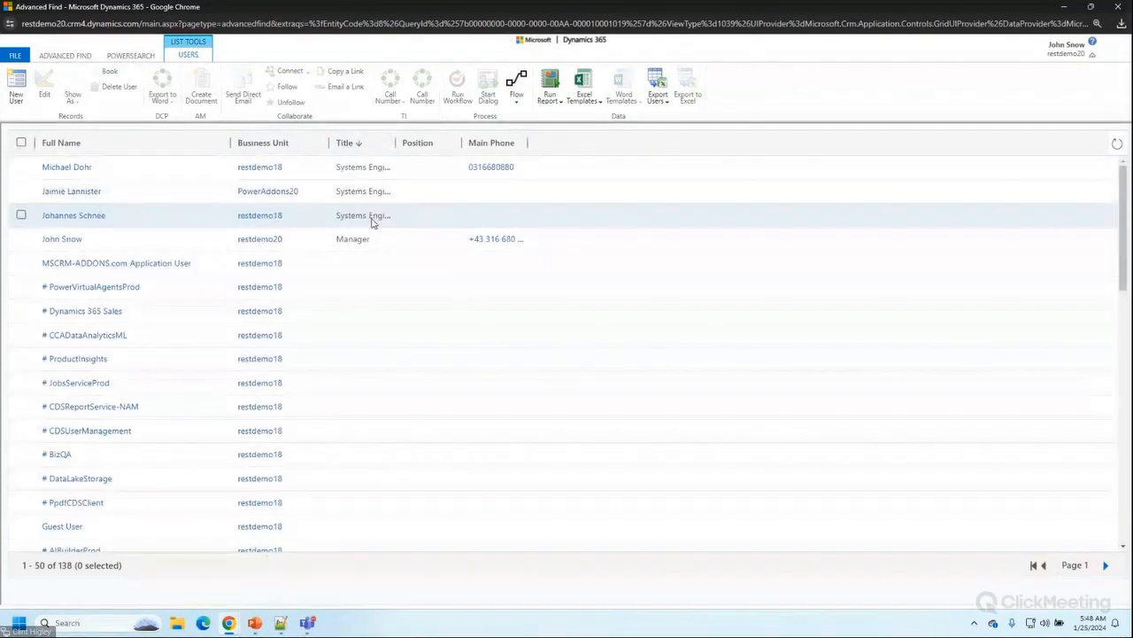
- Filter the Users query to titles that begin with "System" and run it to check the matching users
left_click(78, 57)
left_click(124, 156)
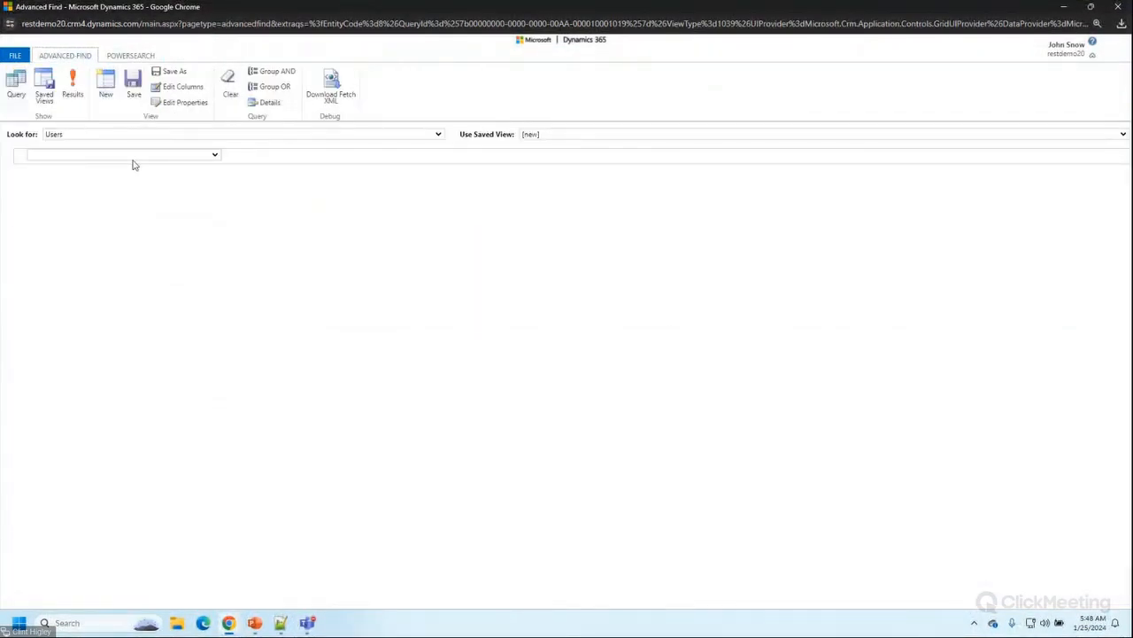
left_click(213, 158)
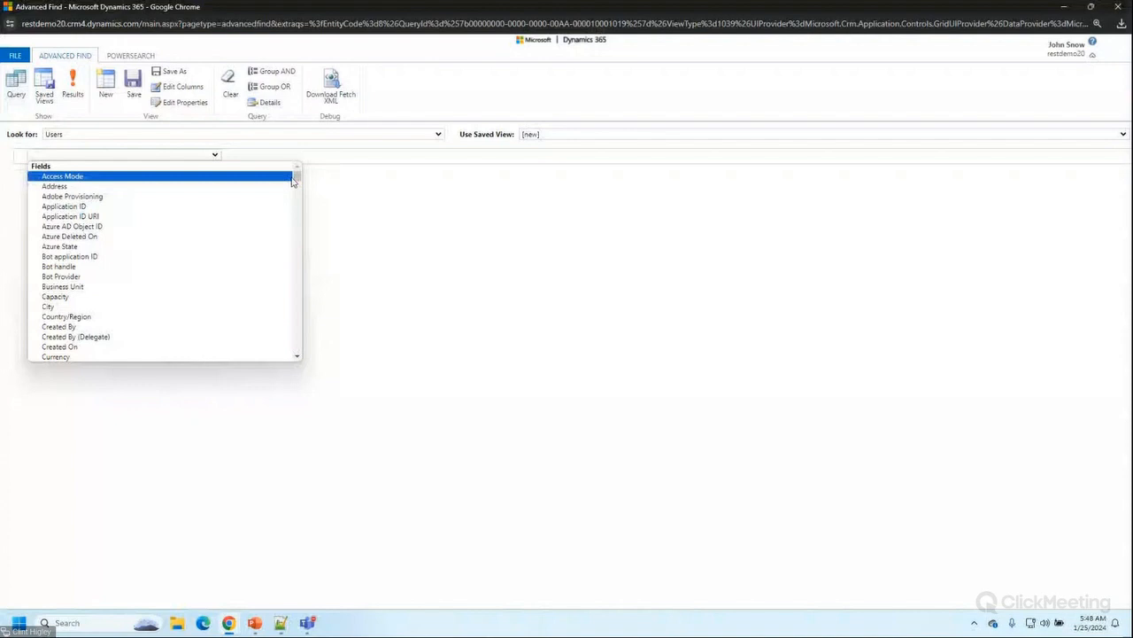
left_click_drag(297, 177, 297, 180)
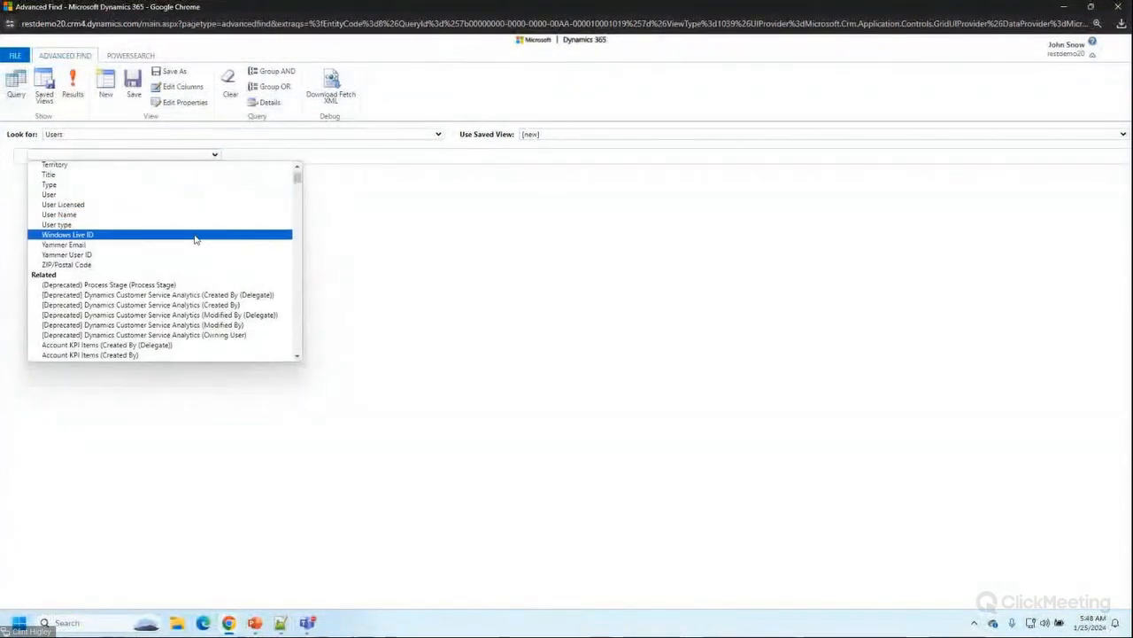
scroll(195, 239, "up", 3)
left_click(81, 299)
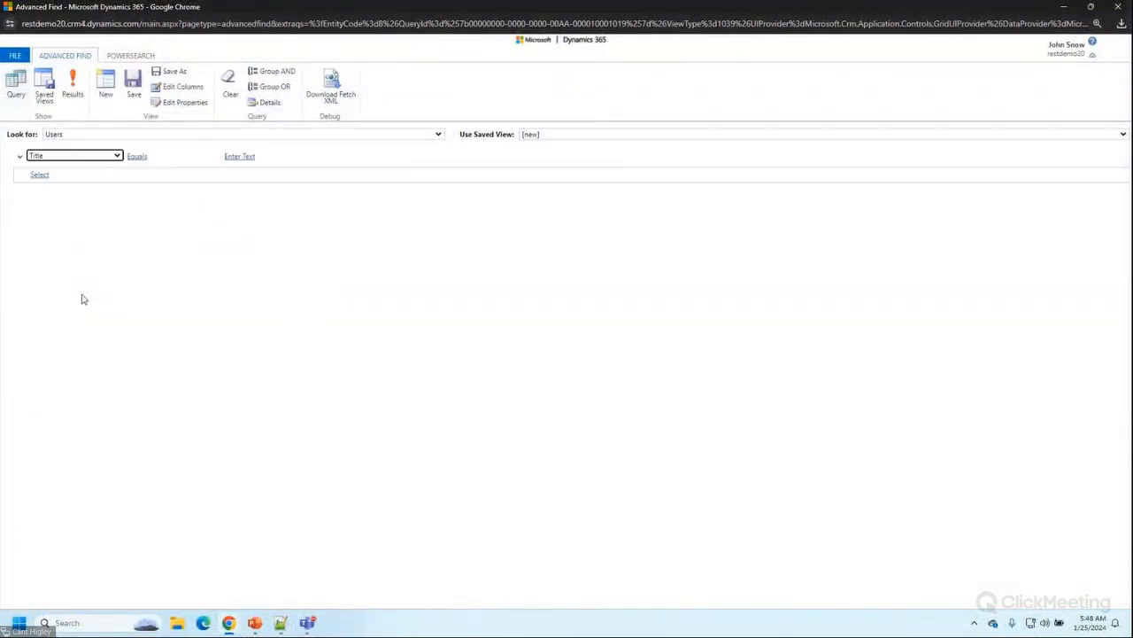
left_click(173, 156)
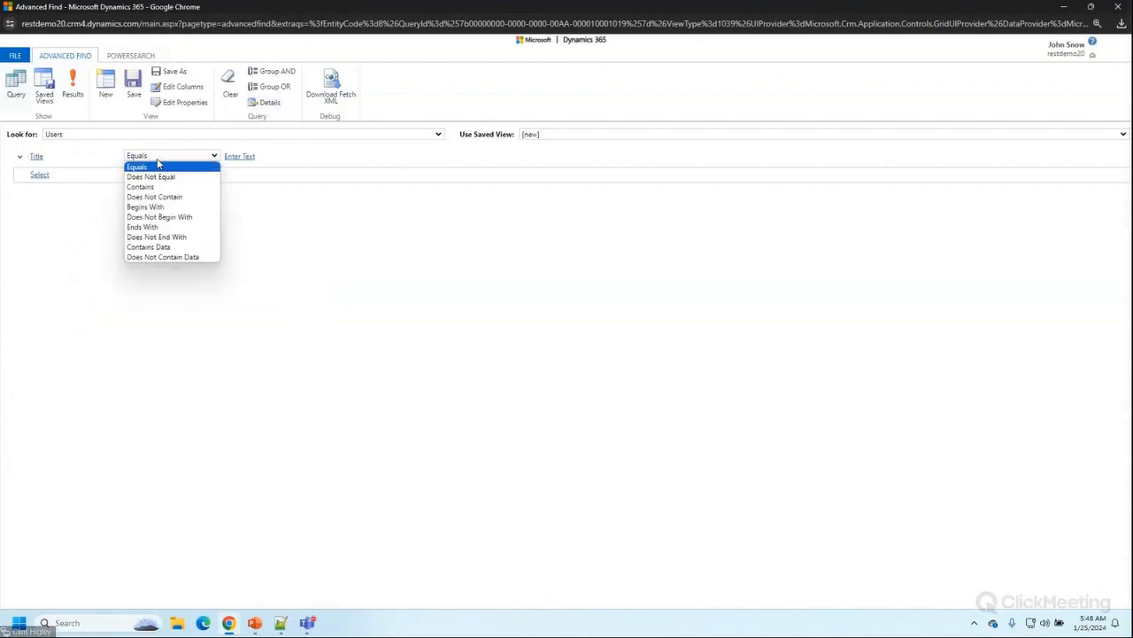
left_click(157, 208)
left_click(251, 155)
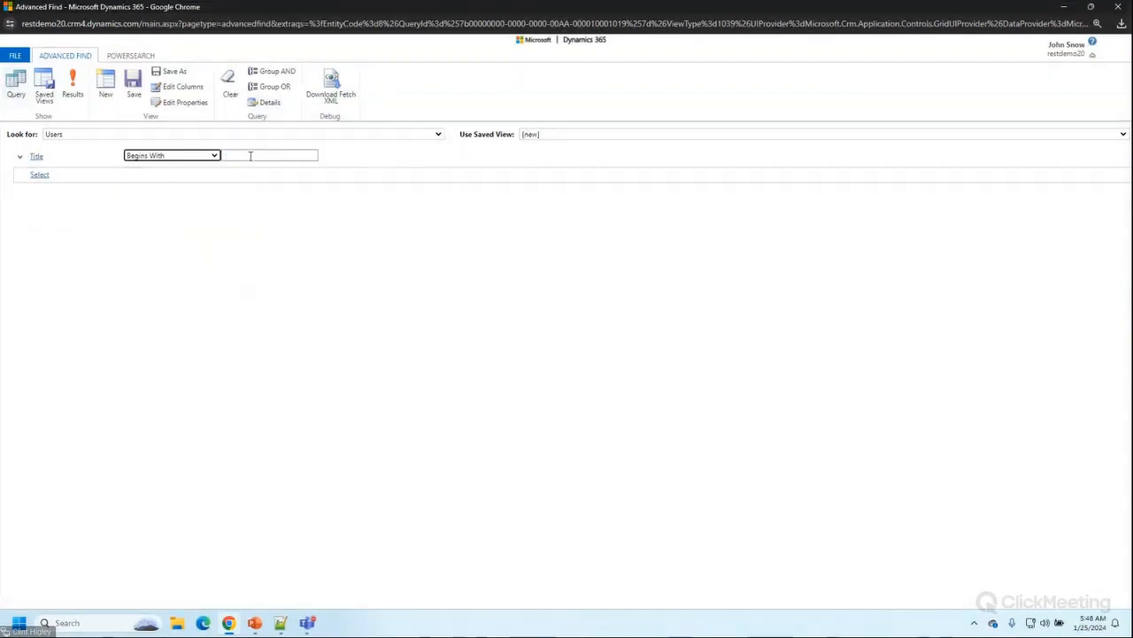
type("System")
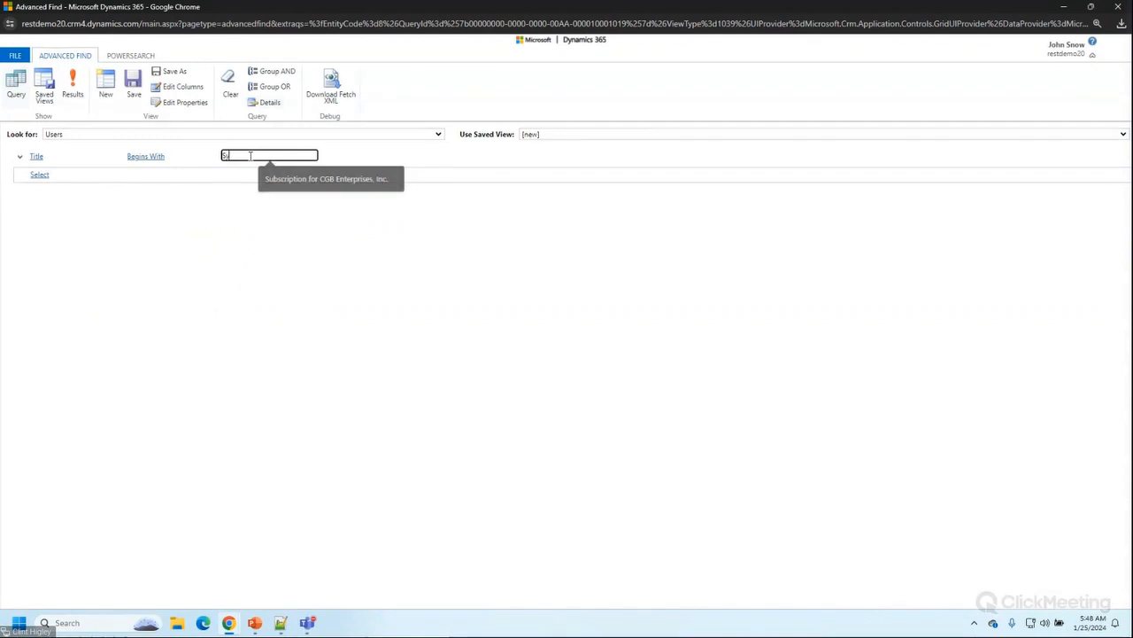
left_click(73, 88)
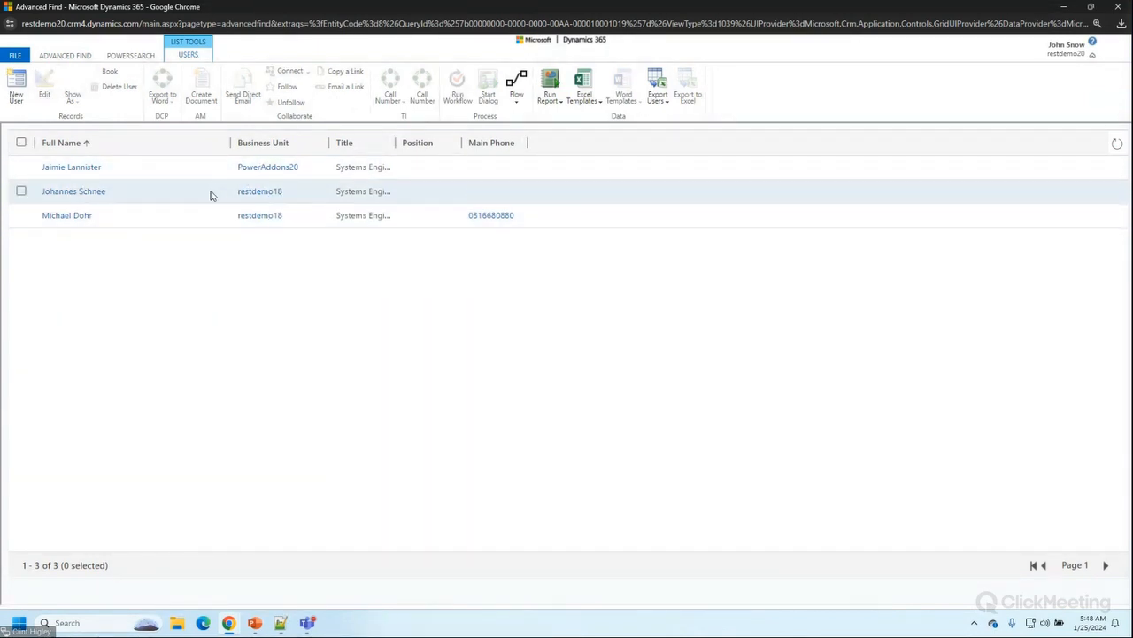
- Download the query's Fetch XML to the Downloads folder as FetchXML and open the file in Notepad
left_click(69, 56)
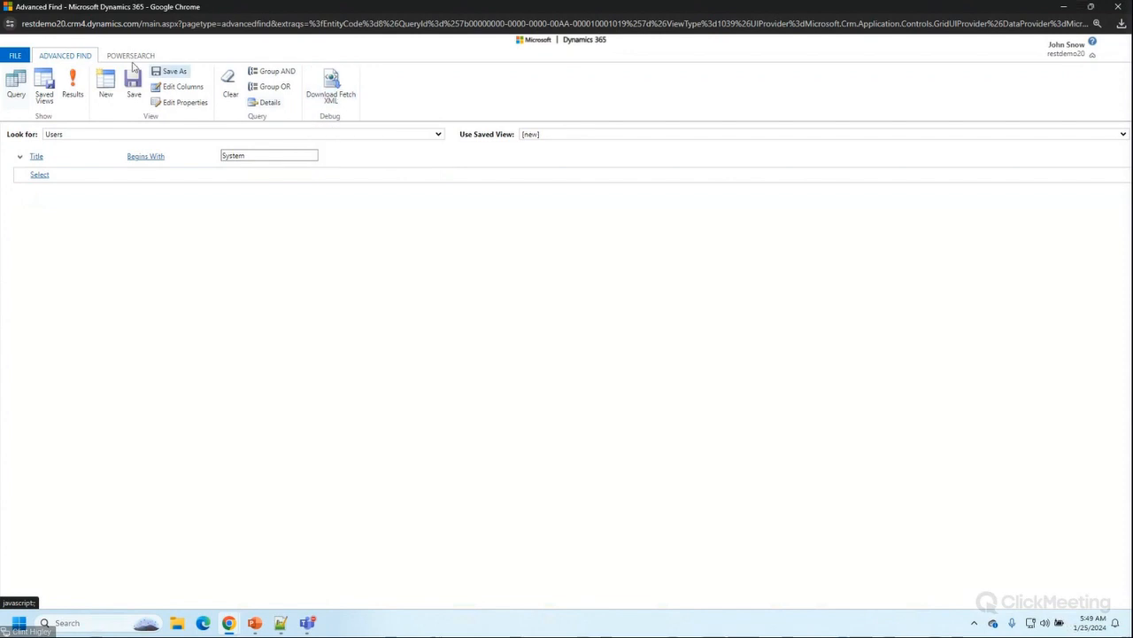
left_click(329, 86)
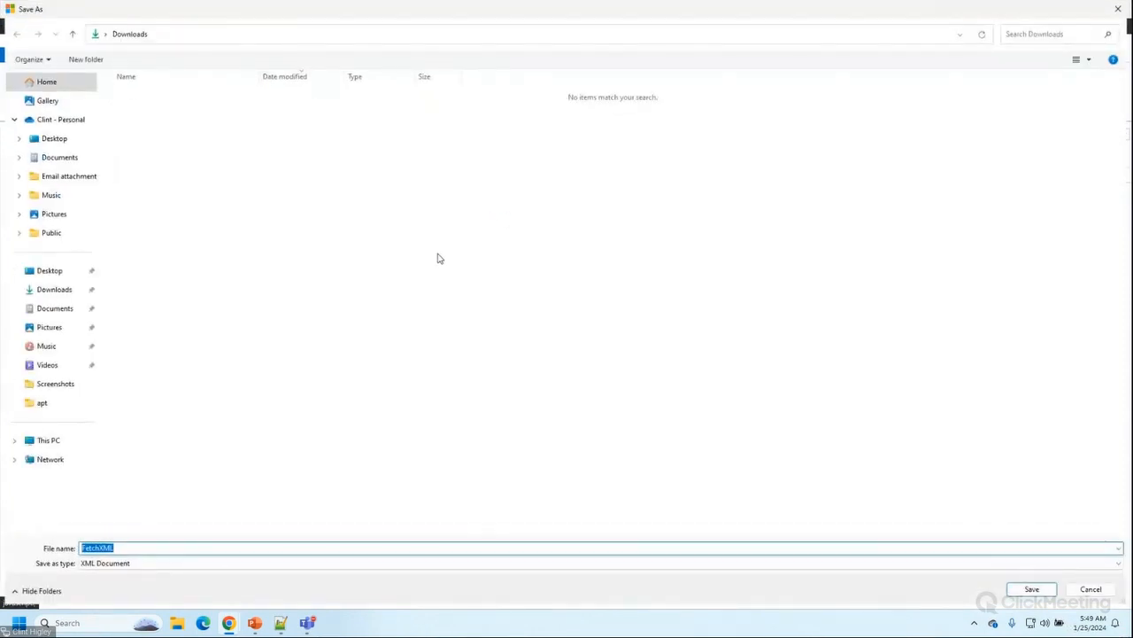
left_click(1032, 589)
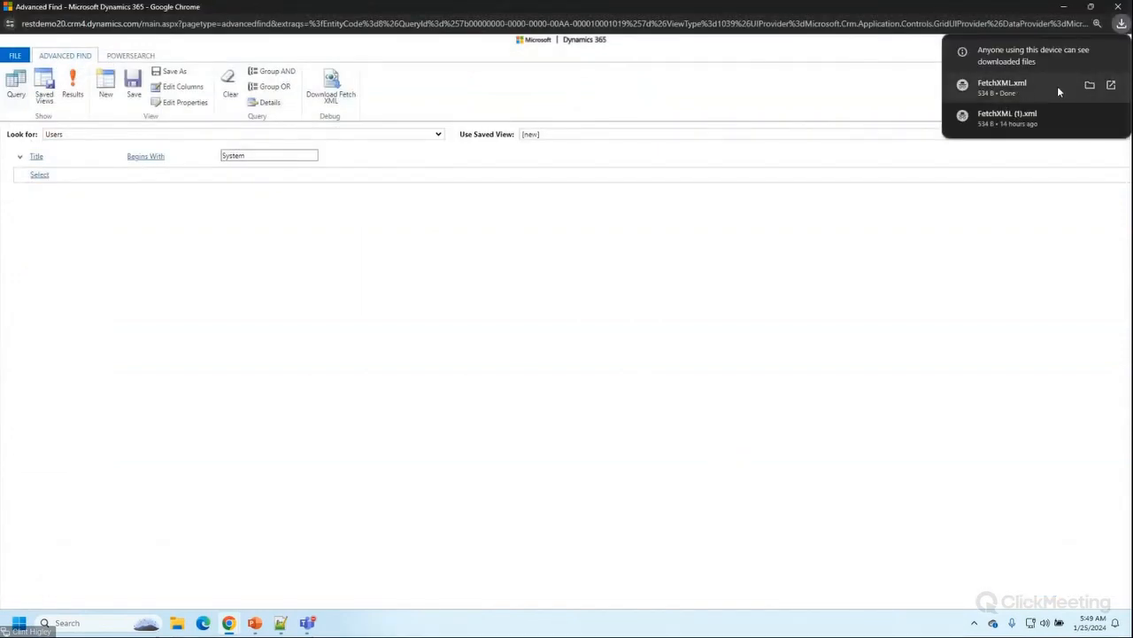
left_click(1092, 85)
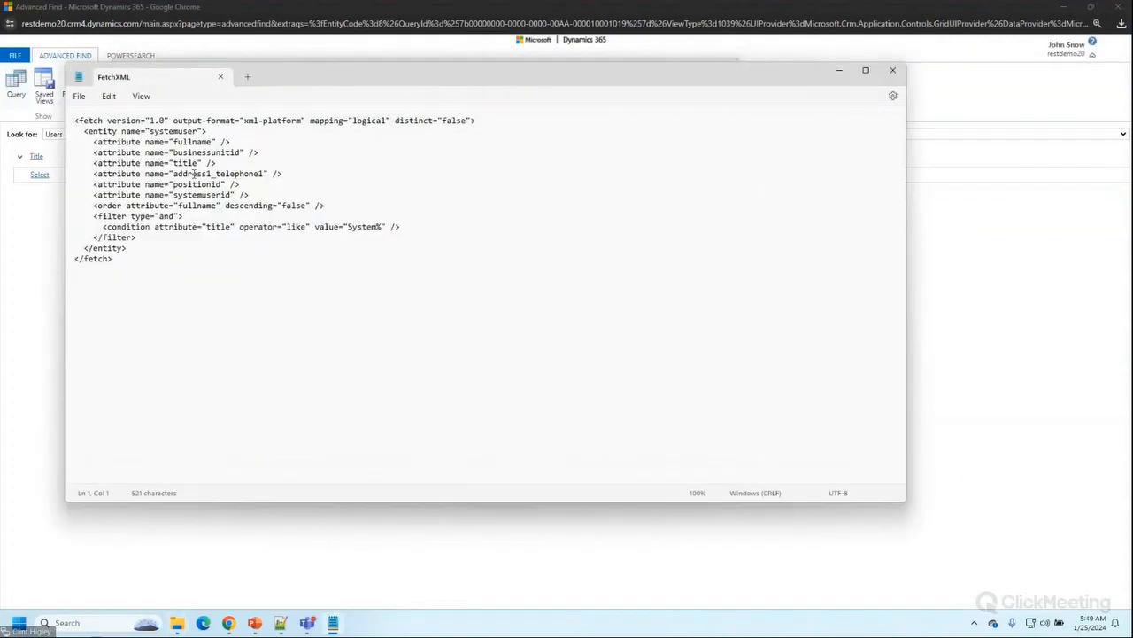
left_click_drag(342, 77, 515, 87)
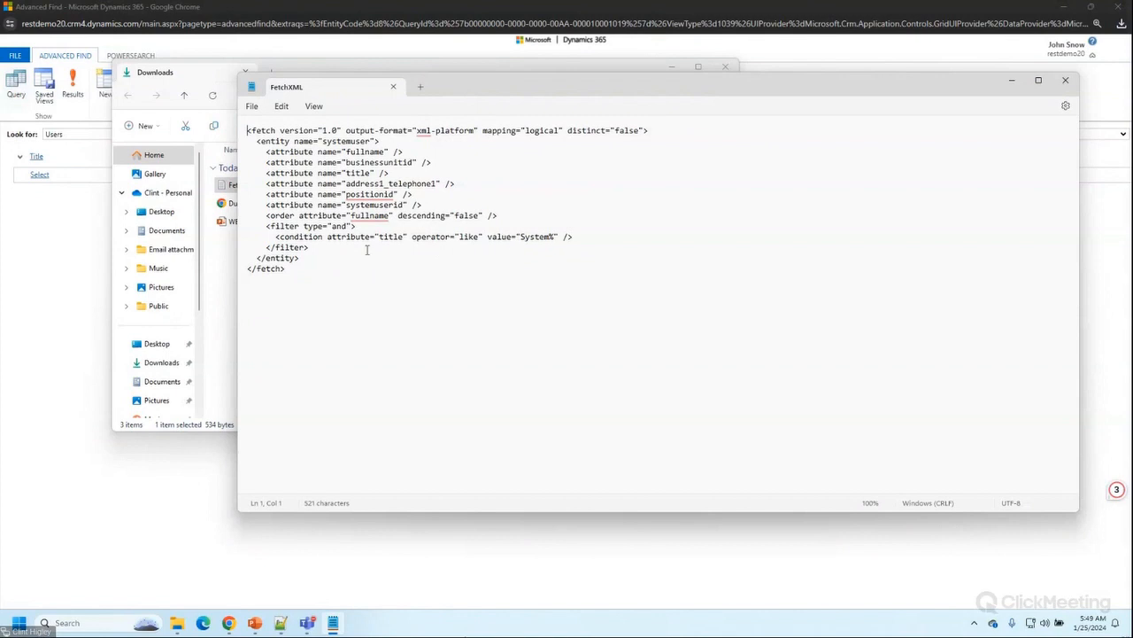
- Copy the entire fetch query, switch back to the Multipart Dynamic Documents dialog in Chrome, and apply it as the part's custom fetch
left_click_drag(294, 276, 246, 130)
key("ctrl+c")
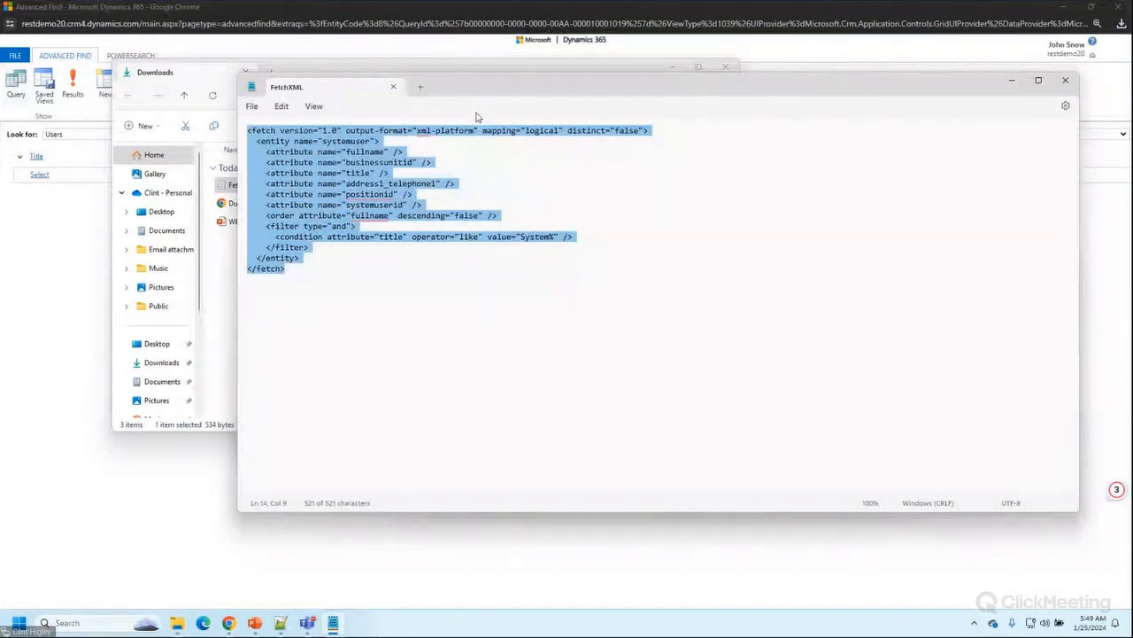
left_click(1012, 80)
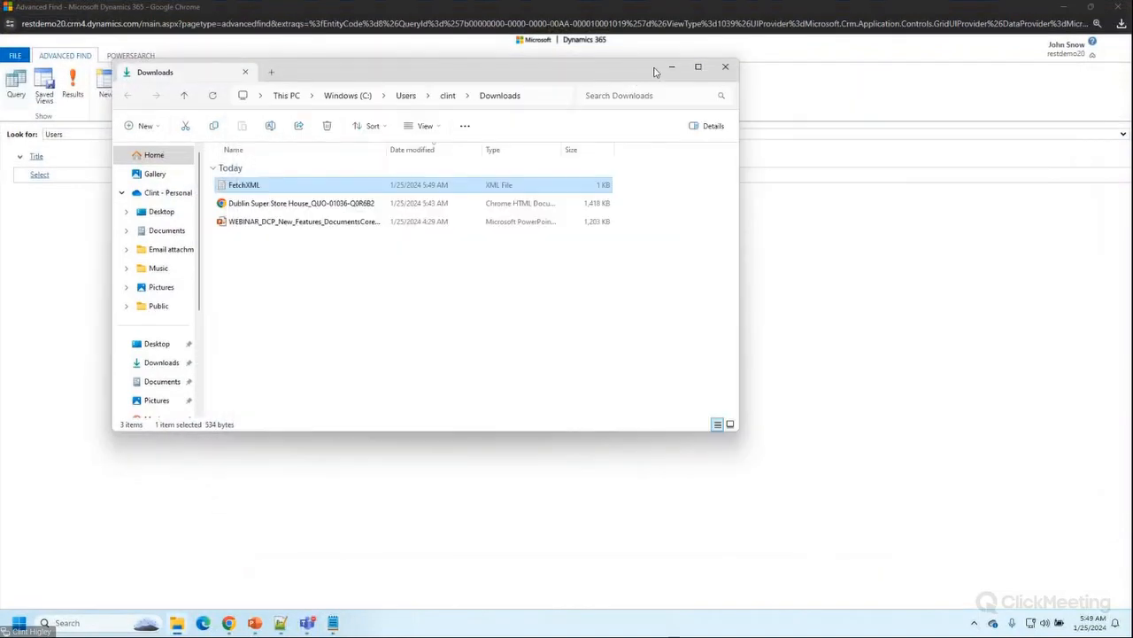
left_click(672, 69)
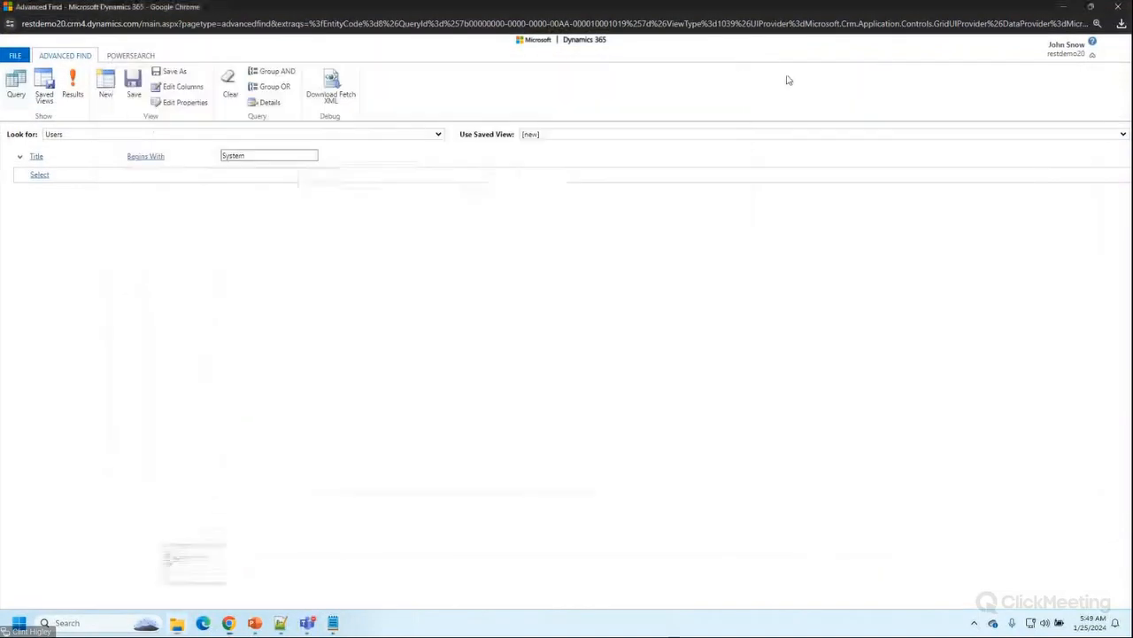
left_click(1067, 9)
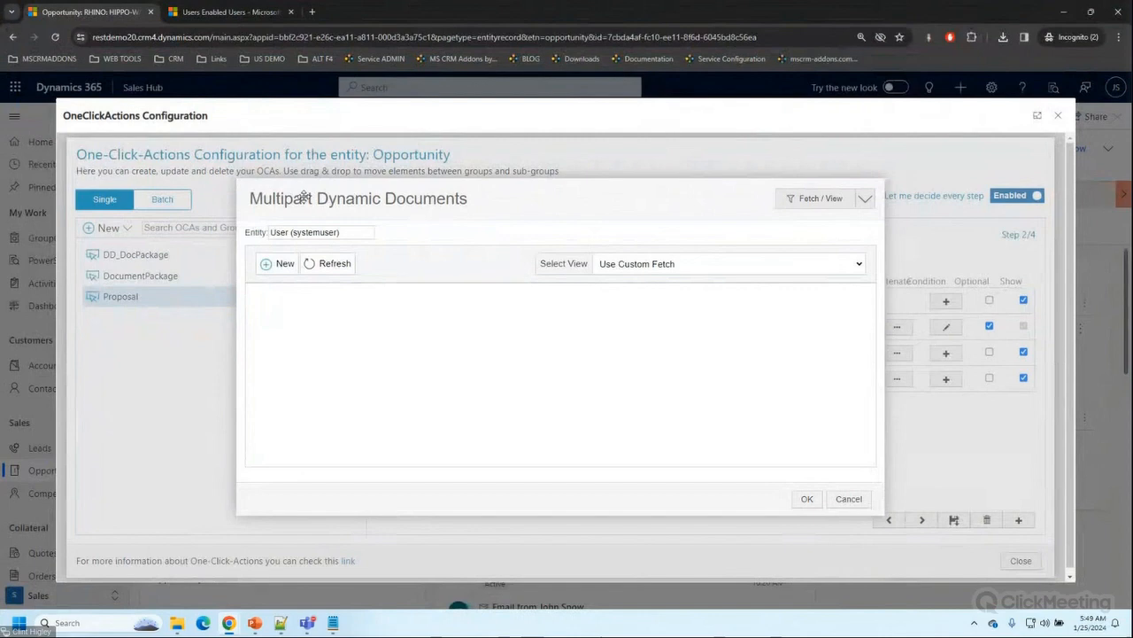
left_click(452, 326)
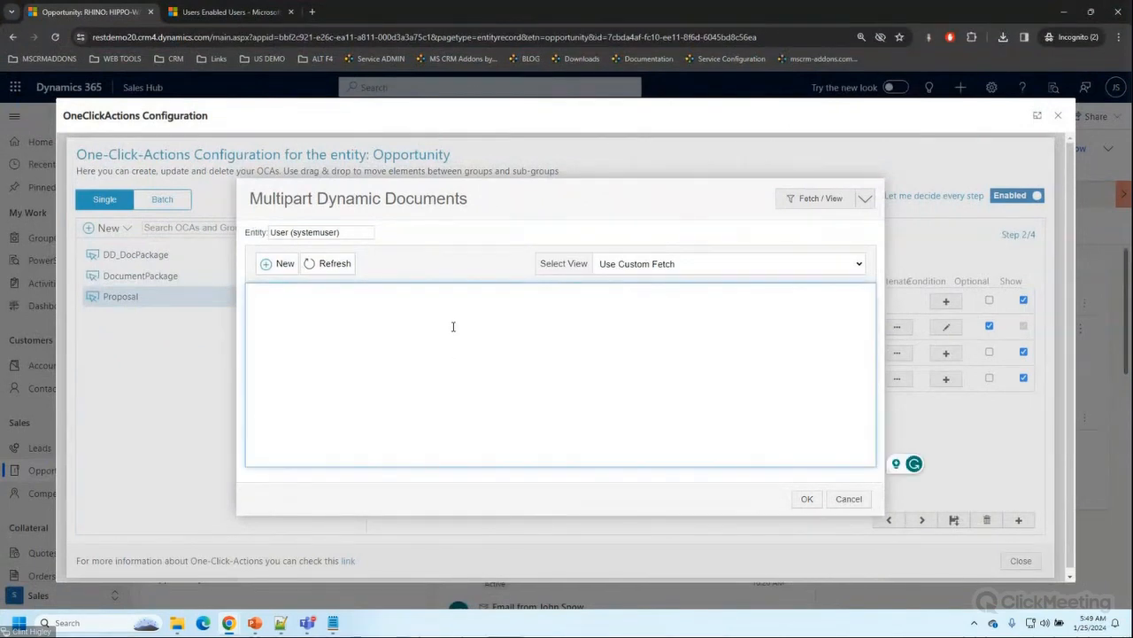
key("ctrl+v")
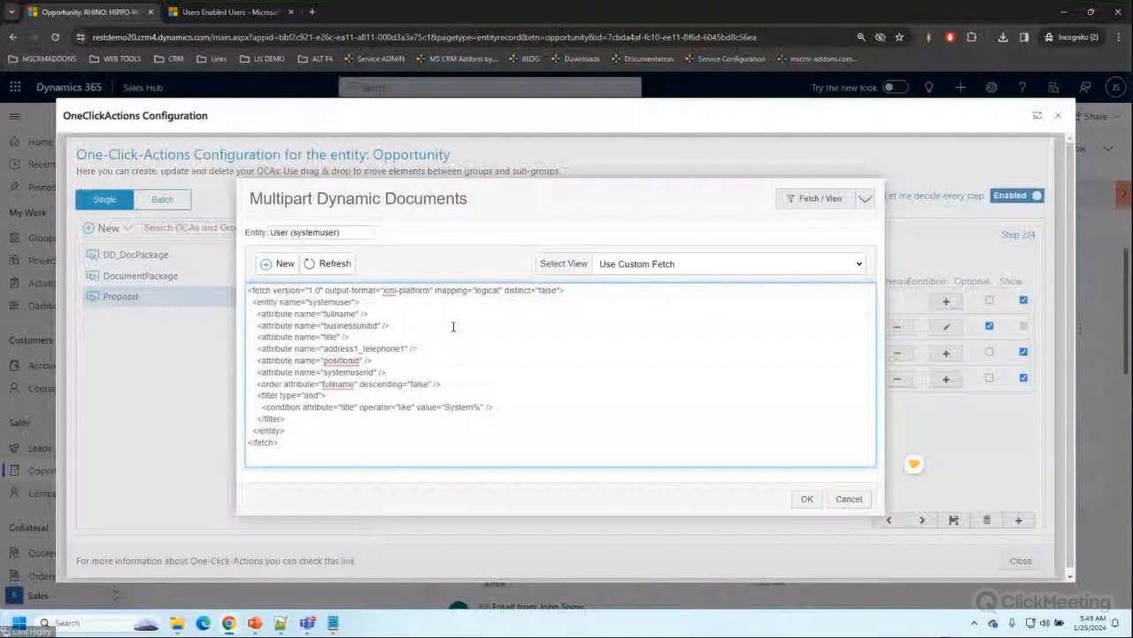
left_click(805, 500)
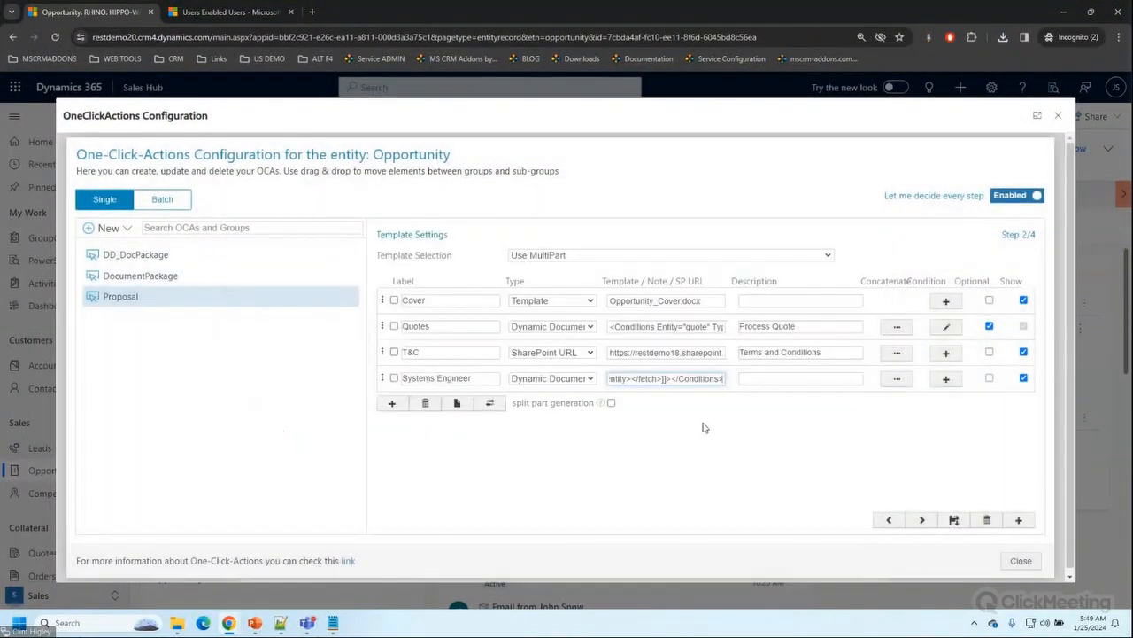
- Look up "user" and assign the UserInfo One-Click-Action to the Systems Engineer part
left_click(765, 381)
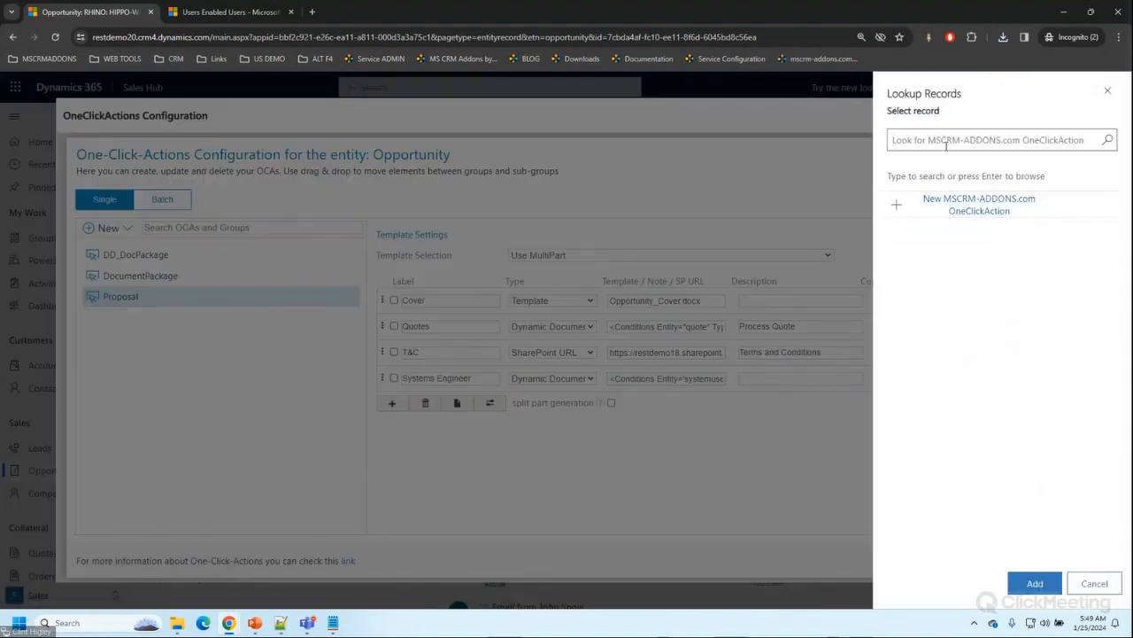
type("user")
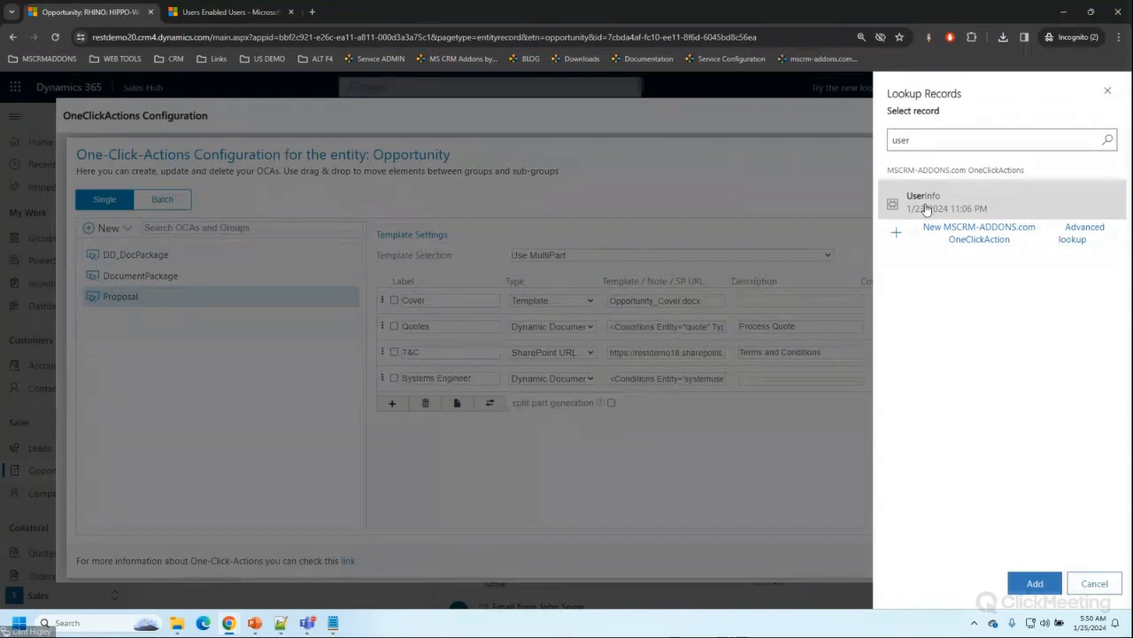
left_click(926, 209)
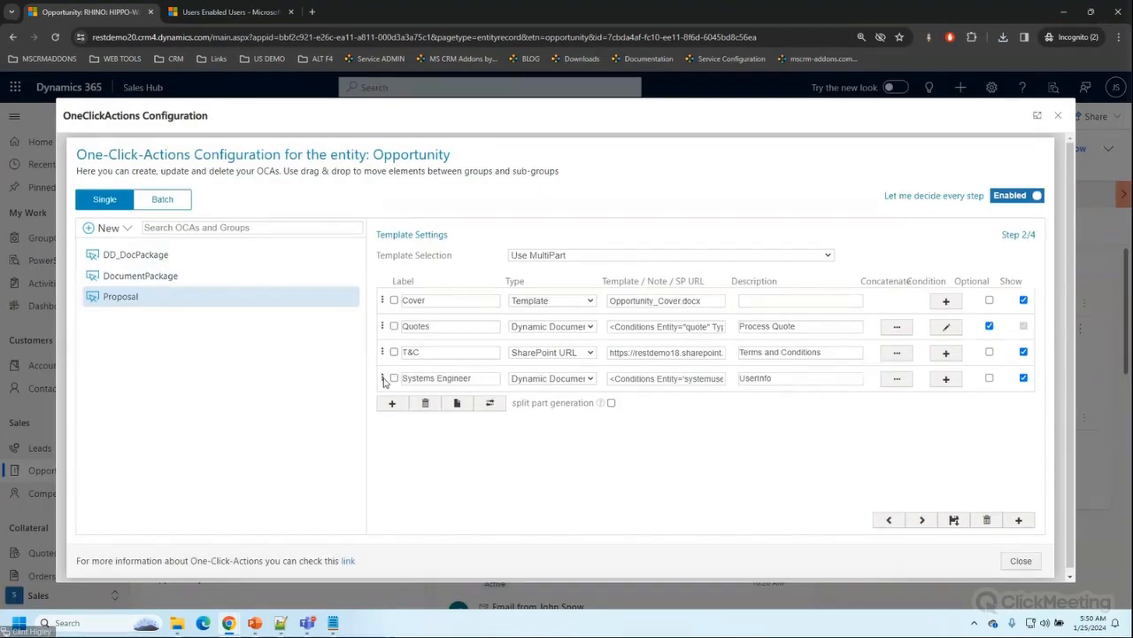
- Move the Systems Engineer part above T&C, save the Proposal action and close the configuration
left_click_drag(384, 379, 383, 353)
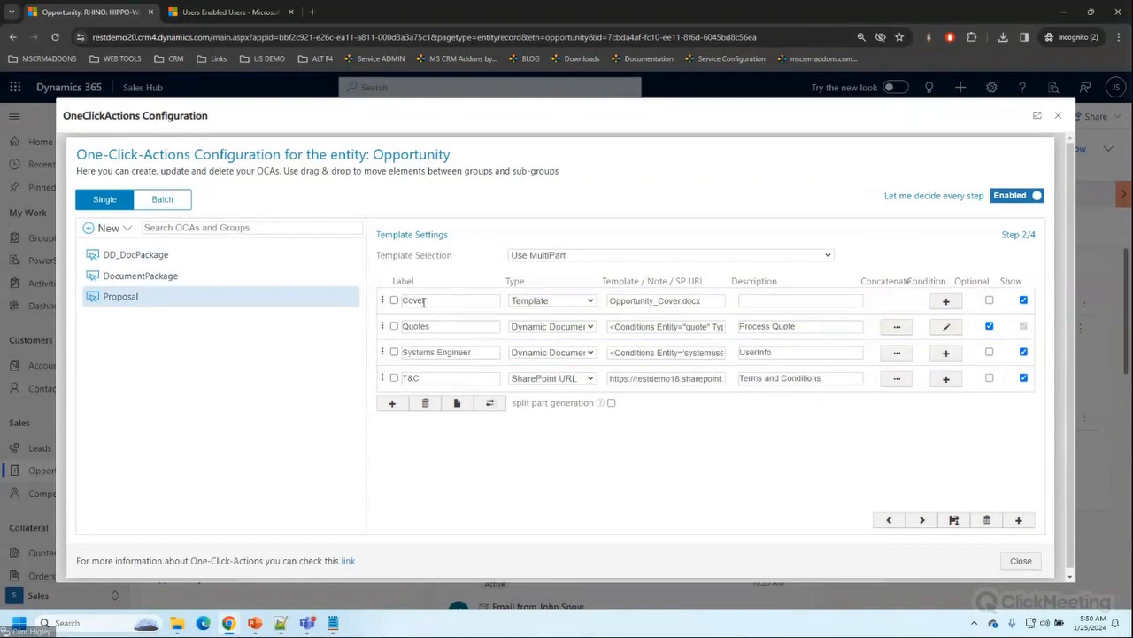
left_click(954, 520)
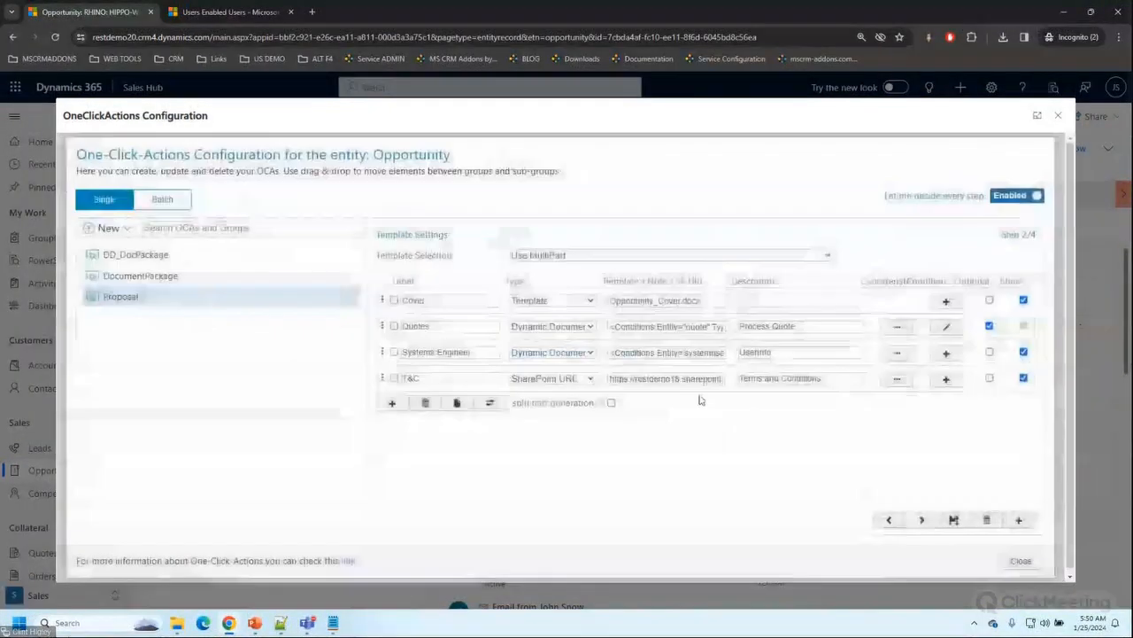
left_click(1055, 120)
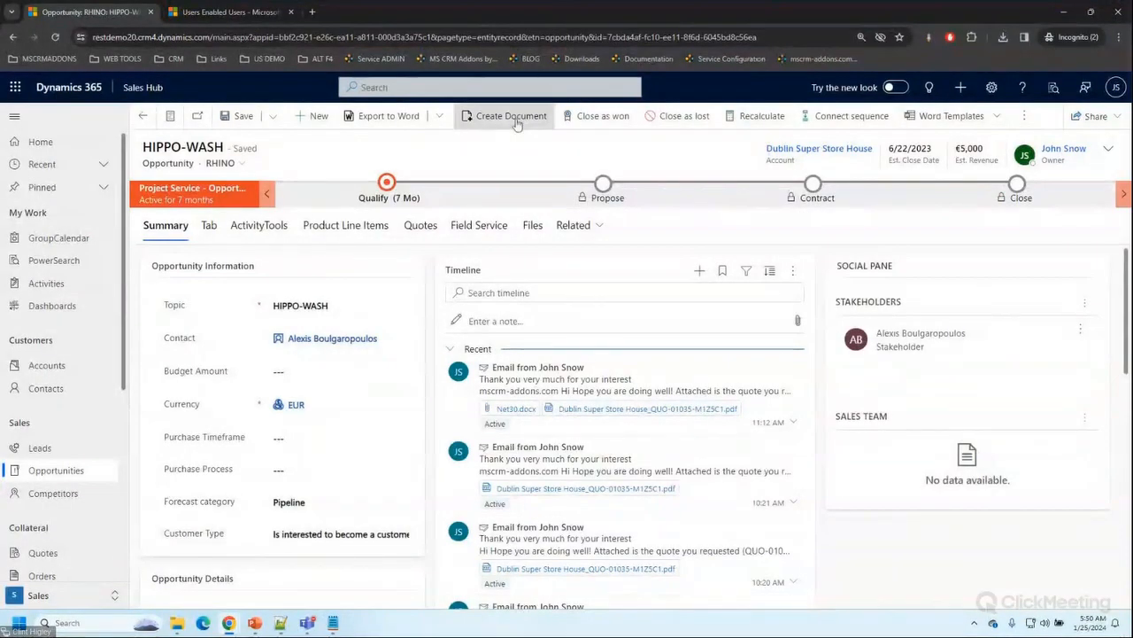
- Run the Proposal action on the opportunity to check its list of document parts, and close it without creating a document
left_click(518, 124)
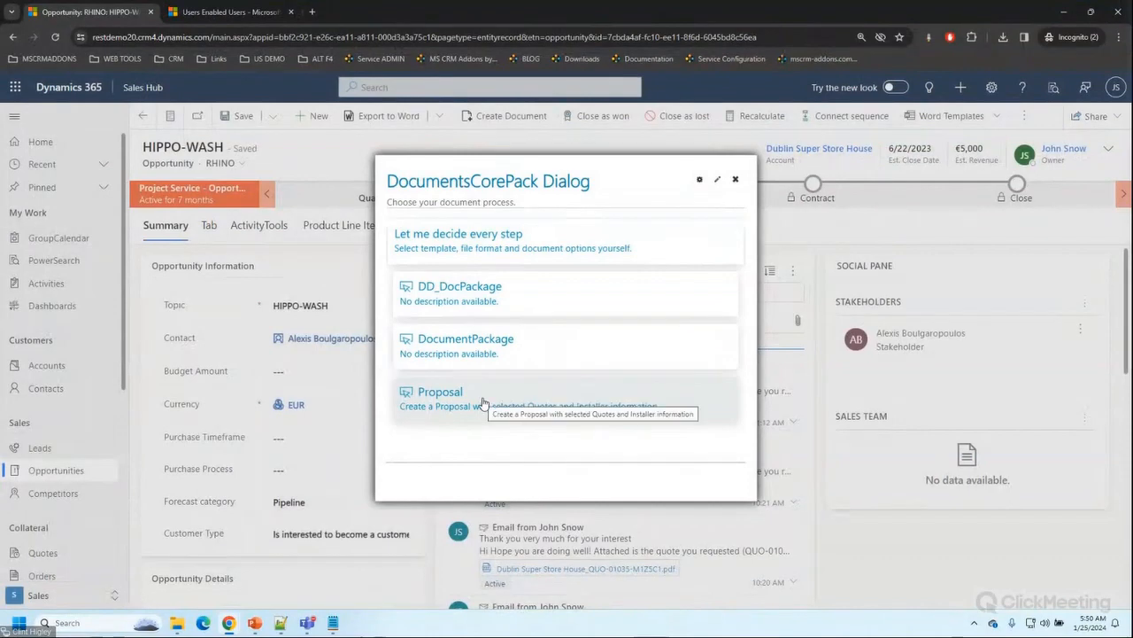
left_click(482, 403)
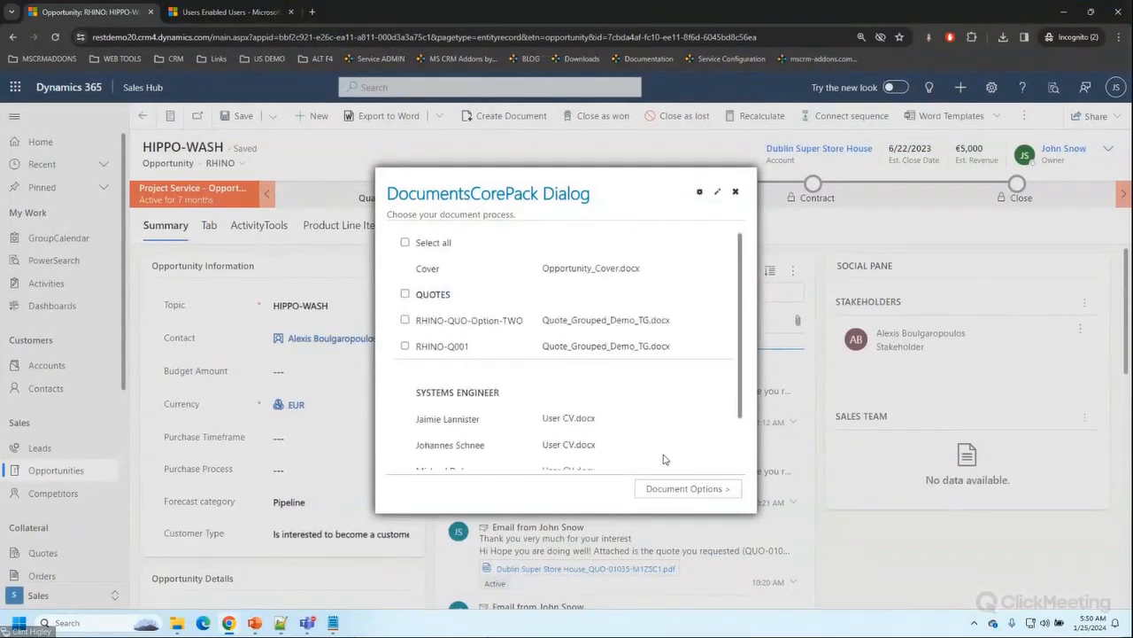
left_click(736, 192)
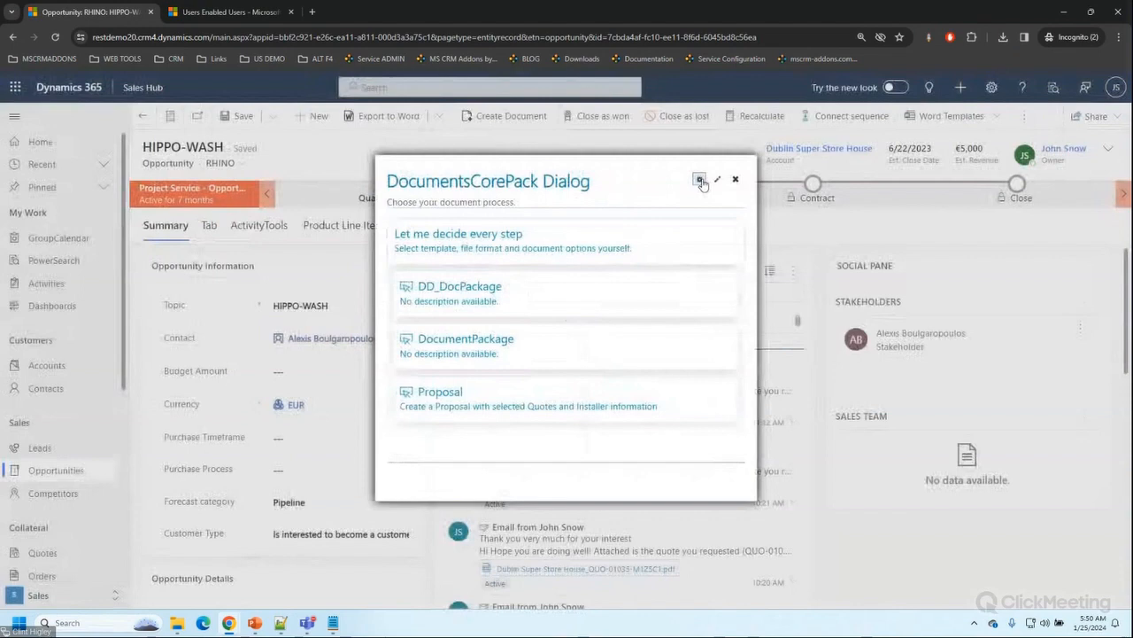
- Reopen the Proposal action's template settings, make the Systems Engineer part optional, save and close the configuration
left_click(717, 180)
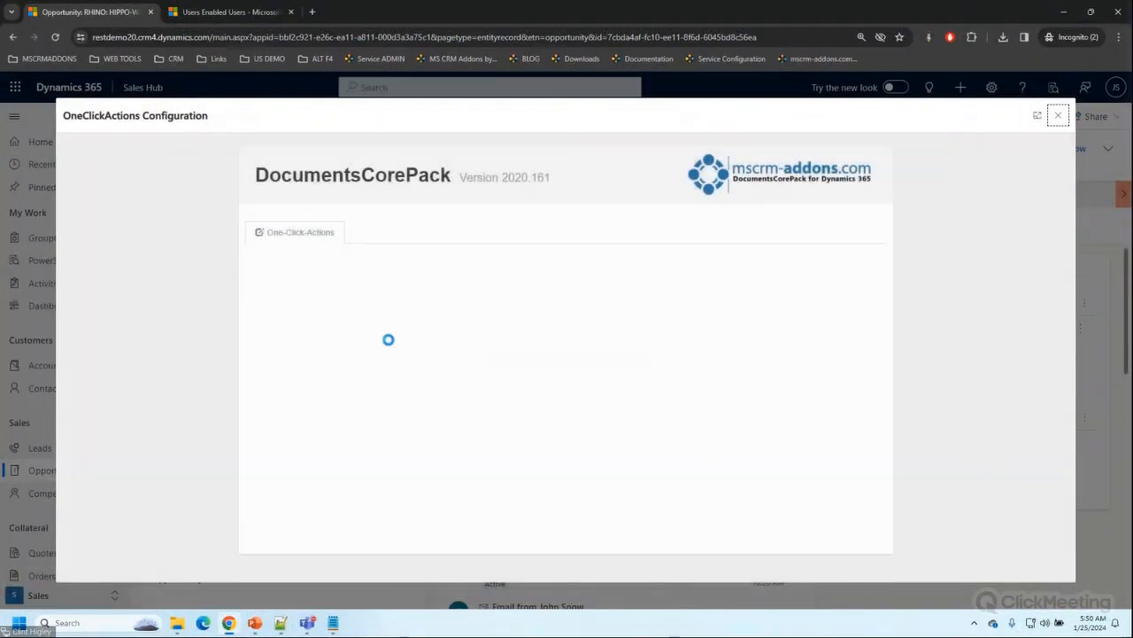
left_click(132, 297)
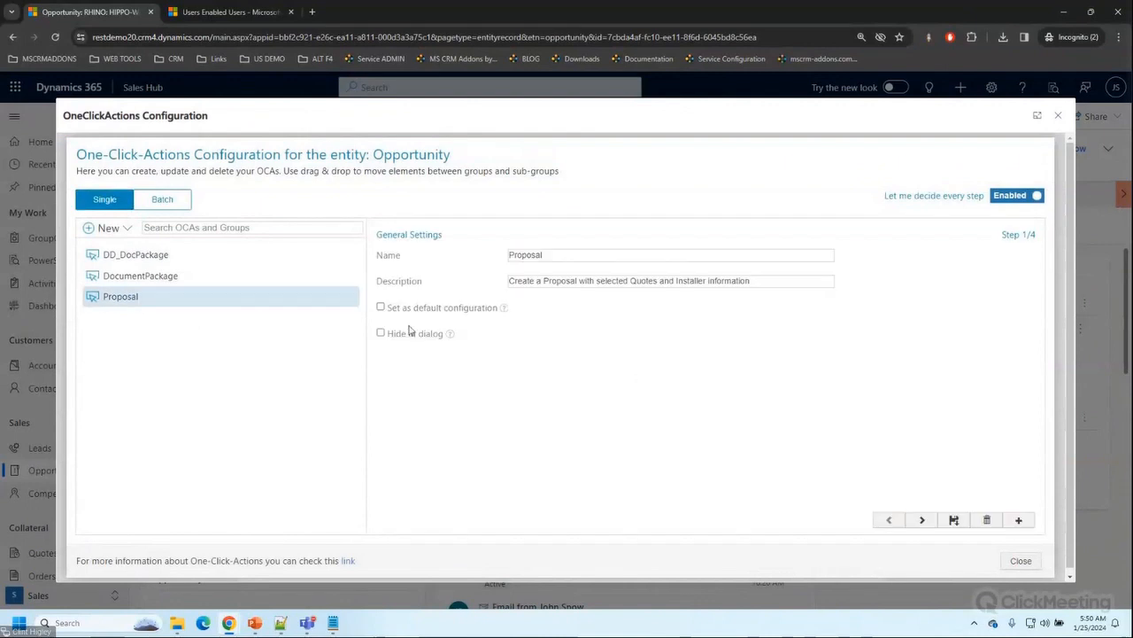
left_click(921, 520)
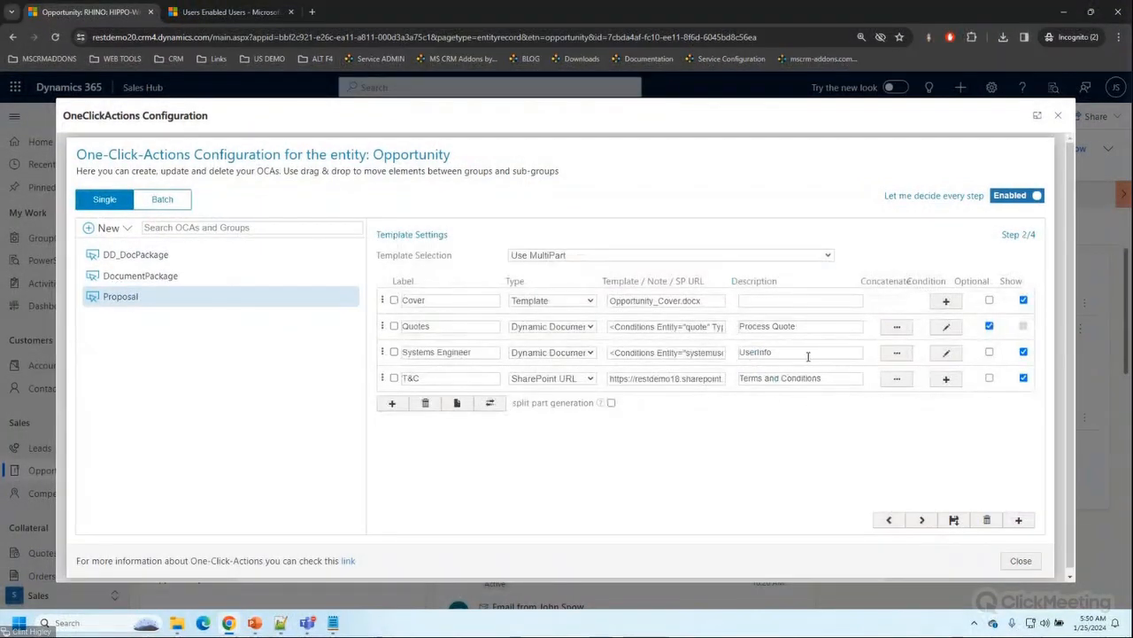
left_click(990, 352)
left_click(953, 520)
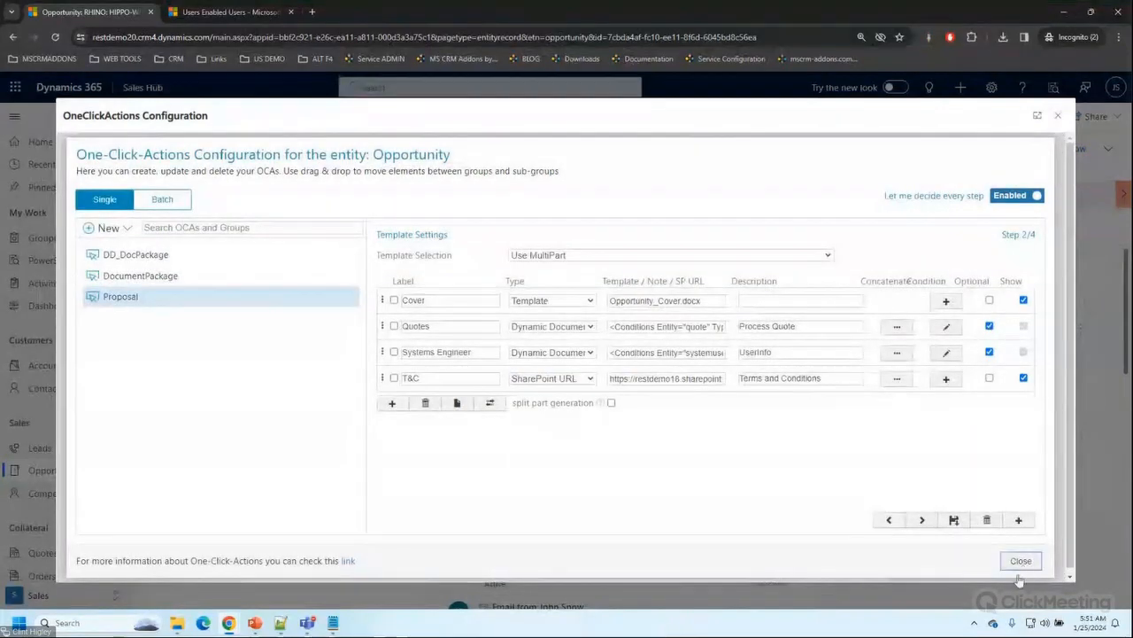
left_click(1020, 563)
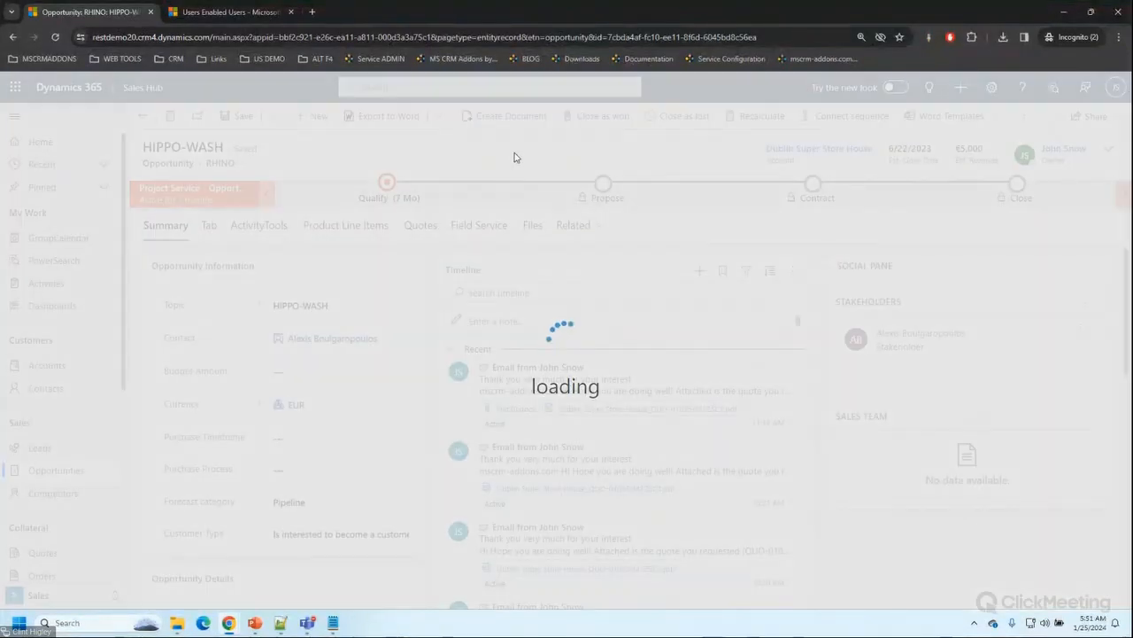
- Run the Proposal action on the opportunity, including all quotes and only the first person under Systems Engineer
left_click(512, 120)
left_click(484, 398)
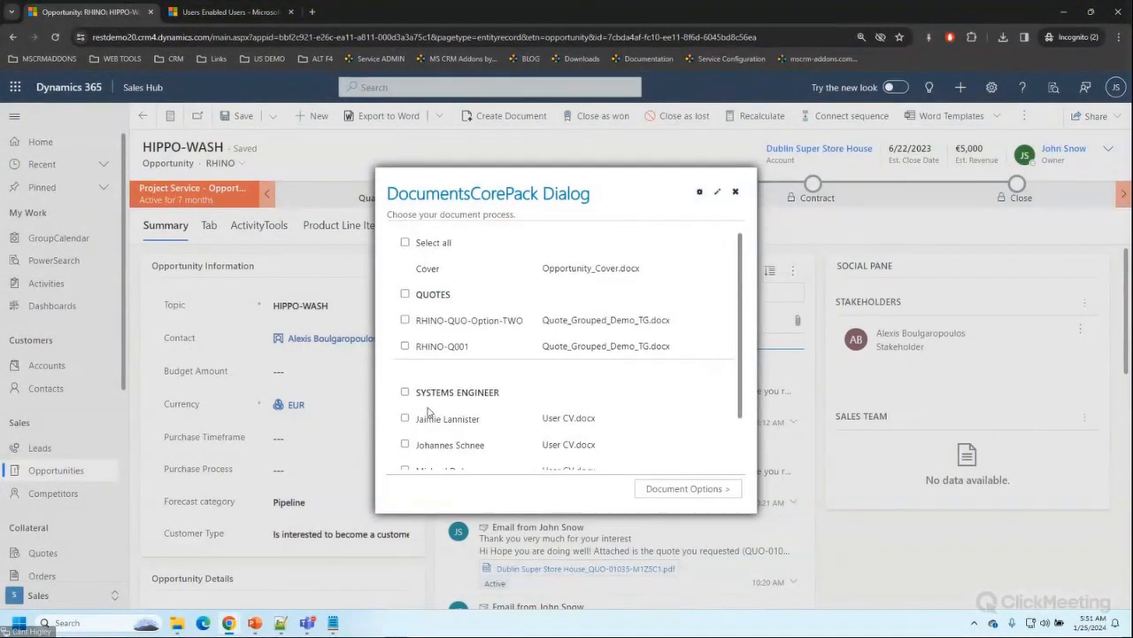
left_click(405, 293)
scroll(733, 340, "down", 2)
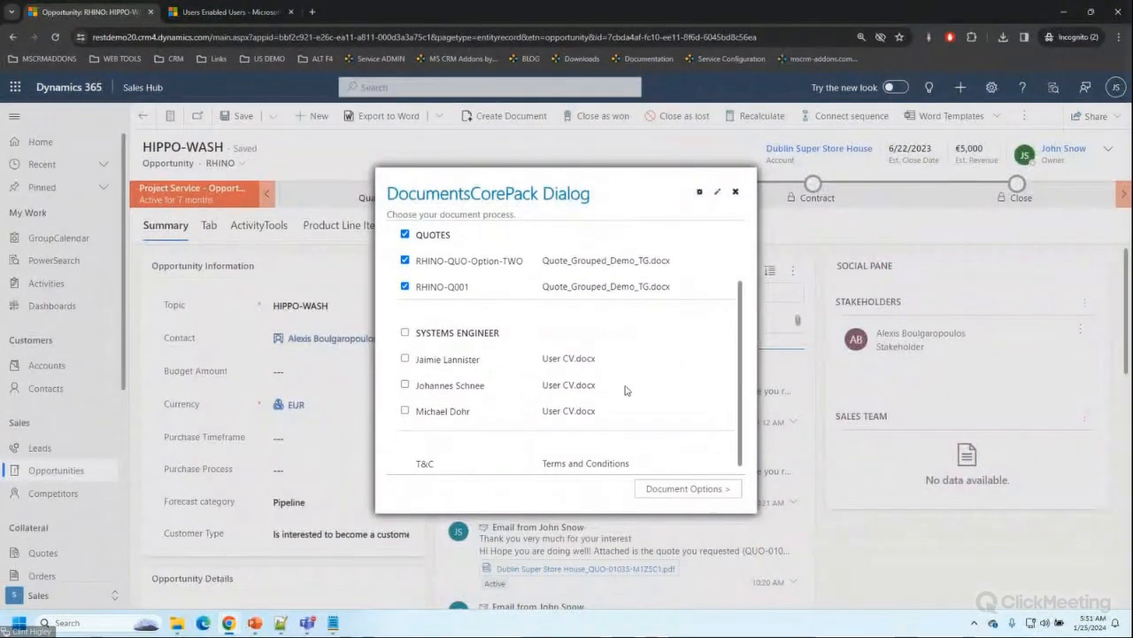
left_click(404, 359)
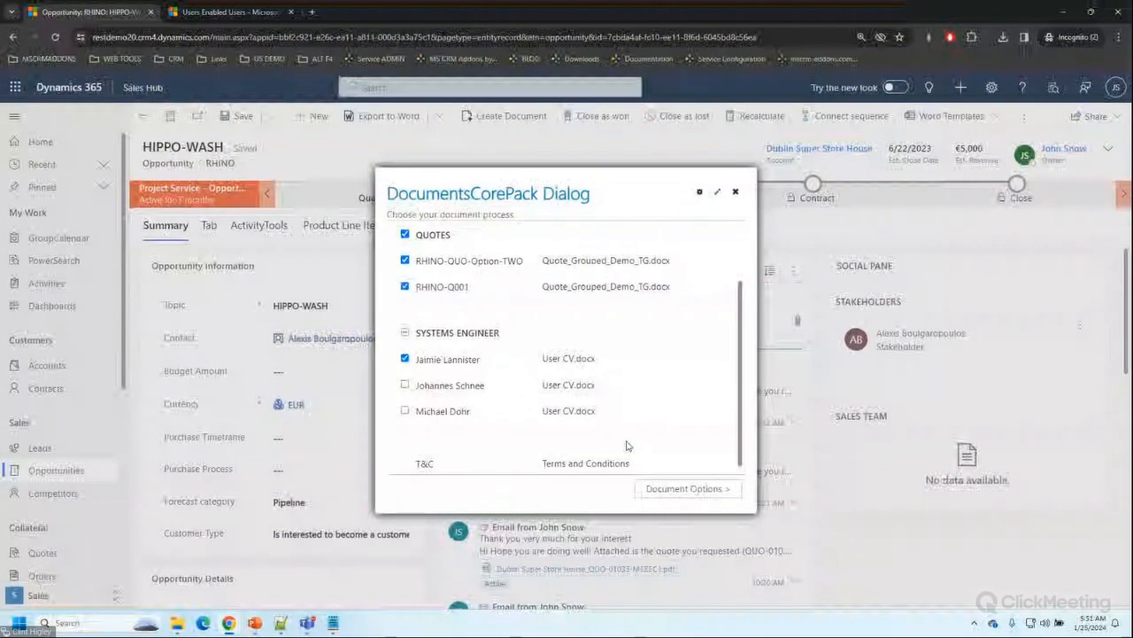
- Create the proposal document from the selected parts and save the PDF to Downloads under the suggested name
left_click(687, 488)
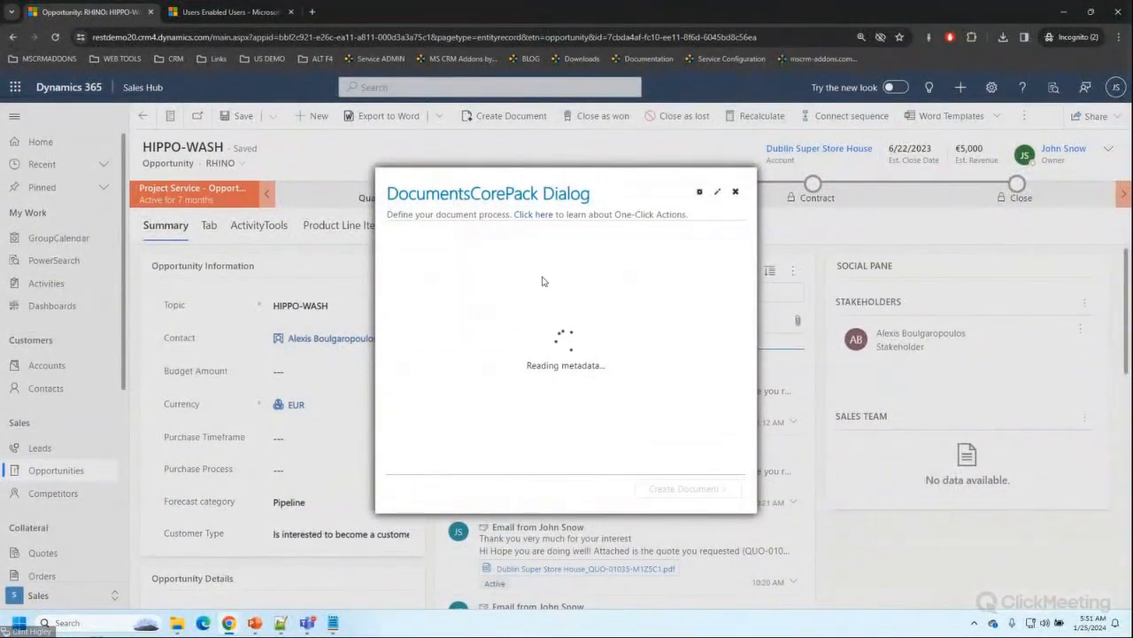
left_click(697, 488)
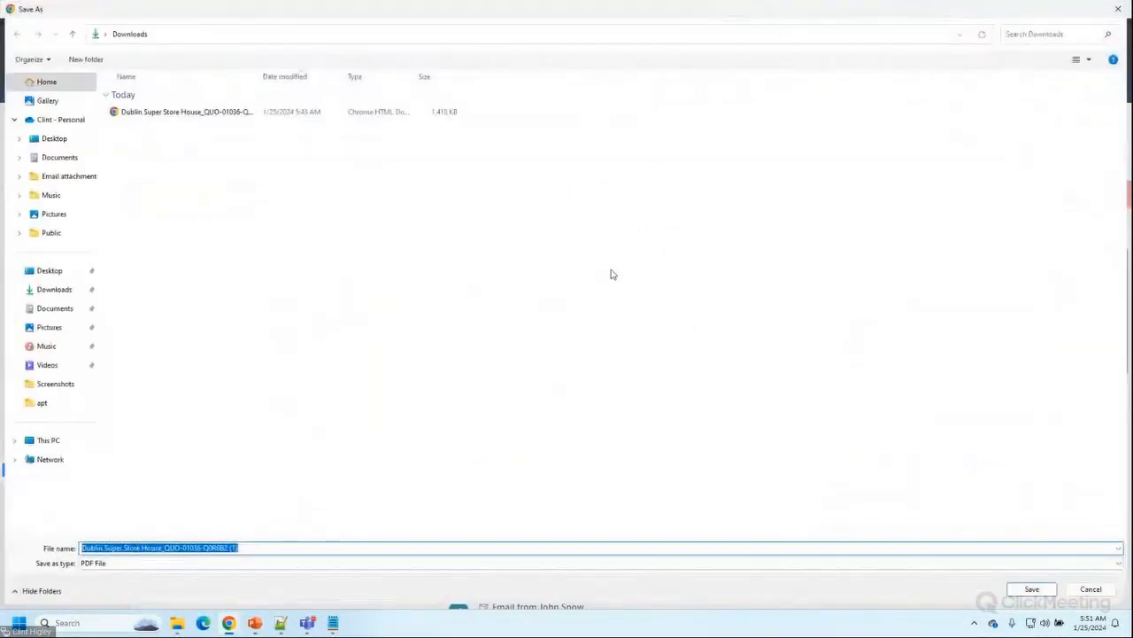
key("Return")
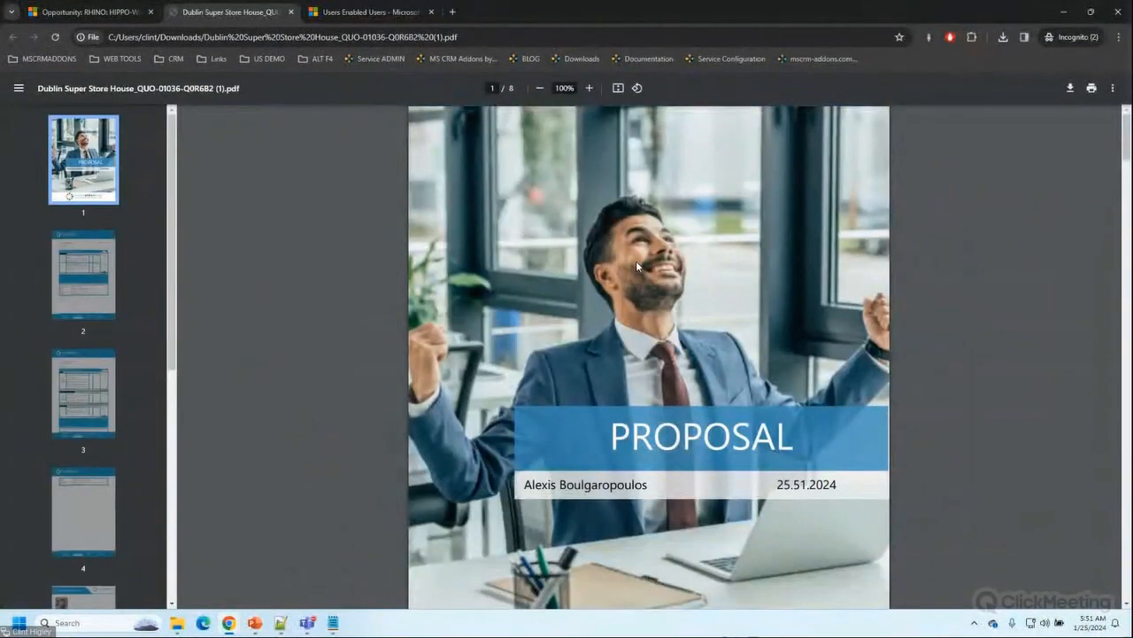
- Examine the proposal PDF's cover, quotes, support engineer page and terms and conditions, and close the PDF and the document dialog
scroll(636, 260, "down", 2)
scroll(638, 266, "down", 5)
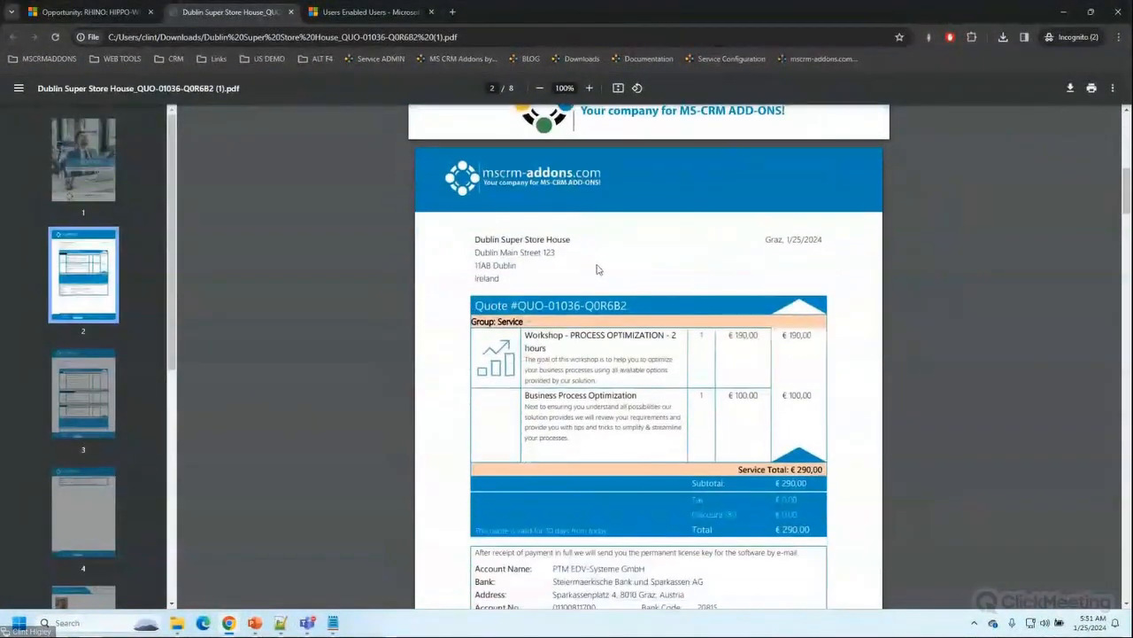
scroll(585, 264, "down", 10)
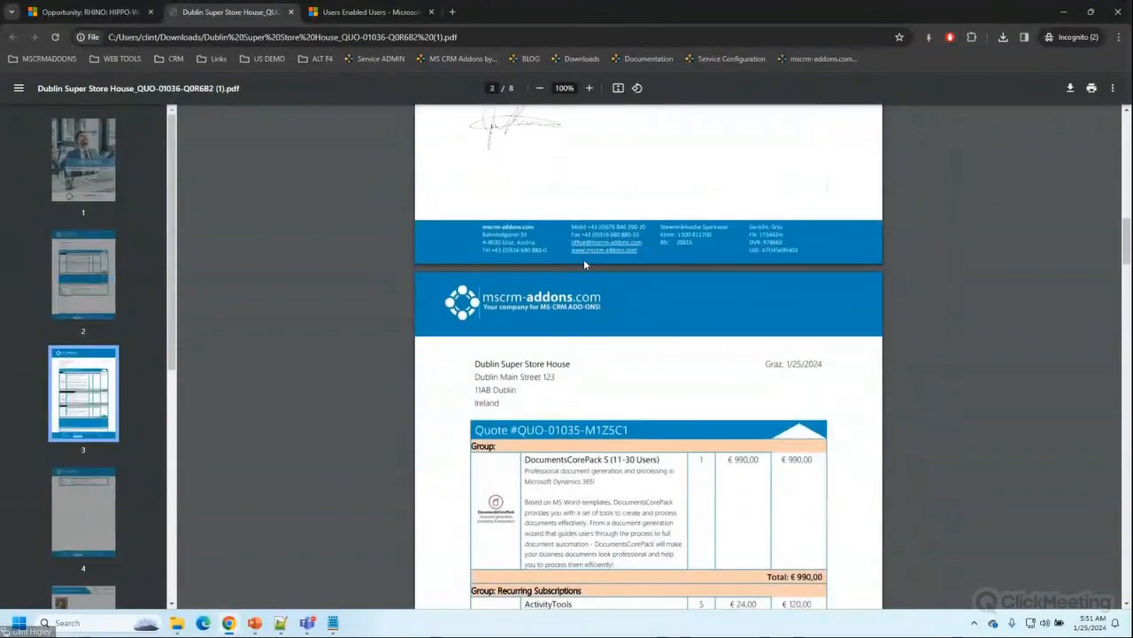
scroll(620, 286, "down", 6)
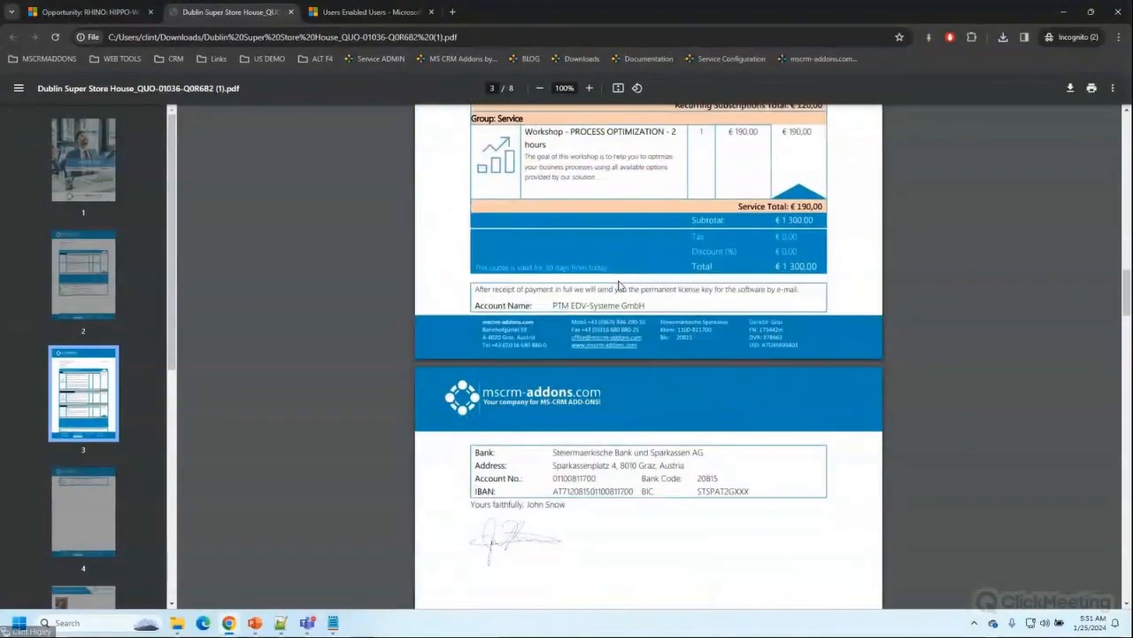
scroll(618, 281, "down", 8)
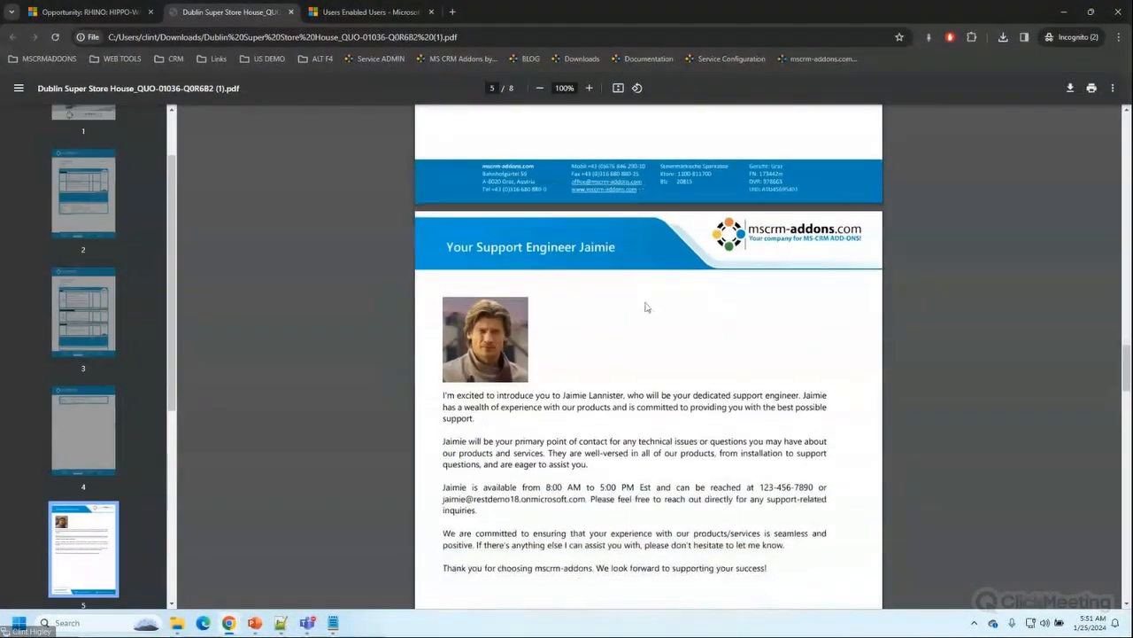
scroll(658, 320, "down", 1)
scroll(658, 322, "up", 1)
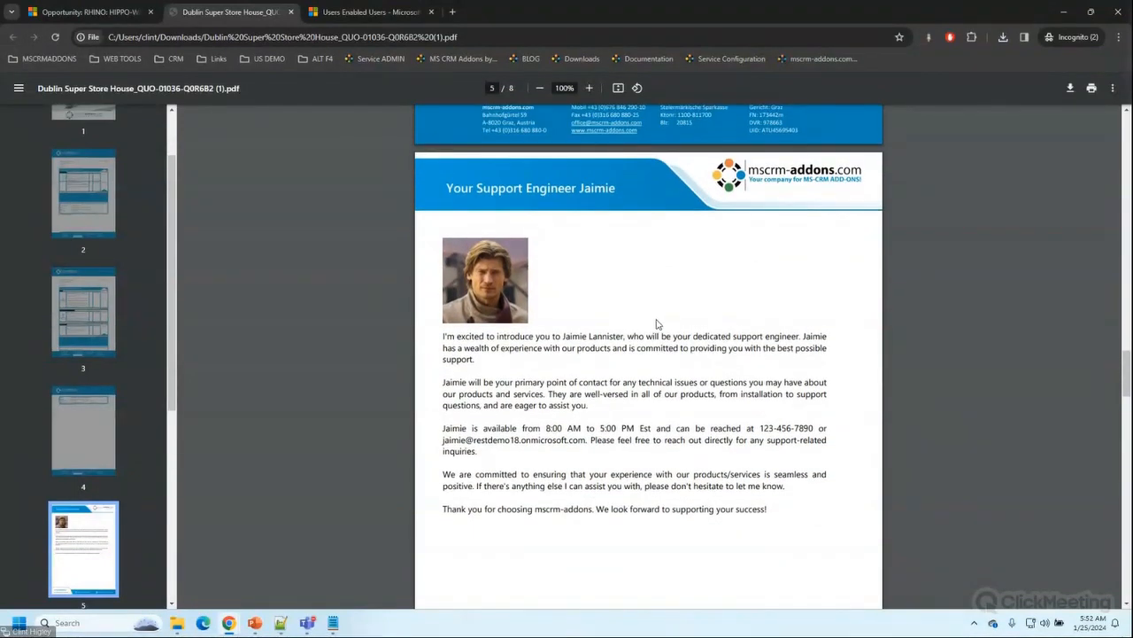
scroll(657, 324, "down", 8)
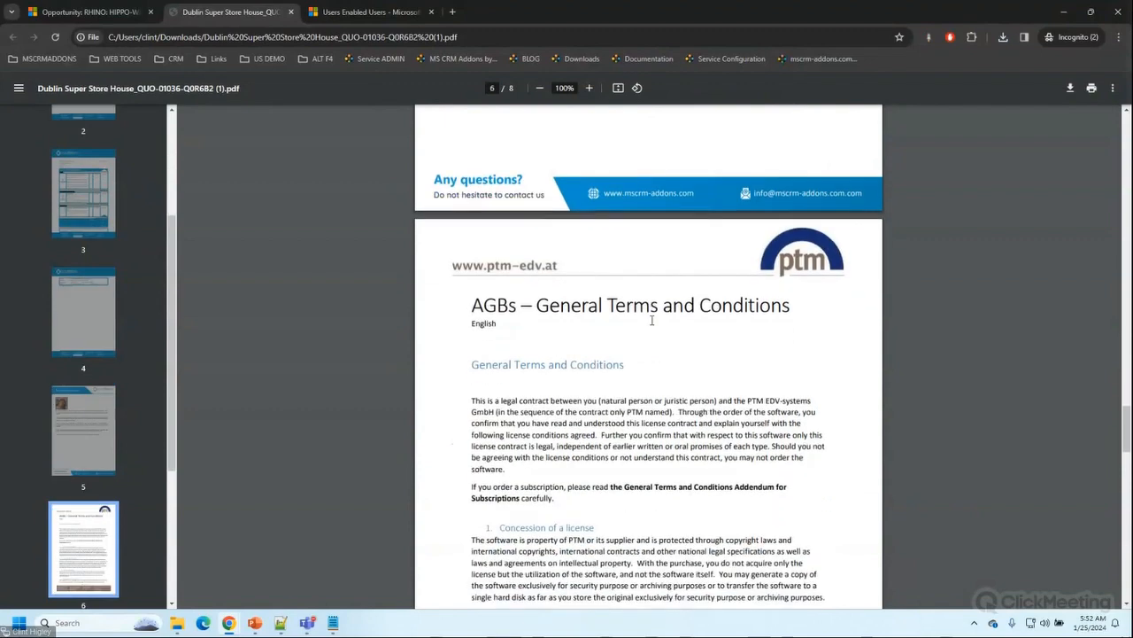
scroll(652, 321, "down", 1)
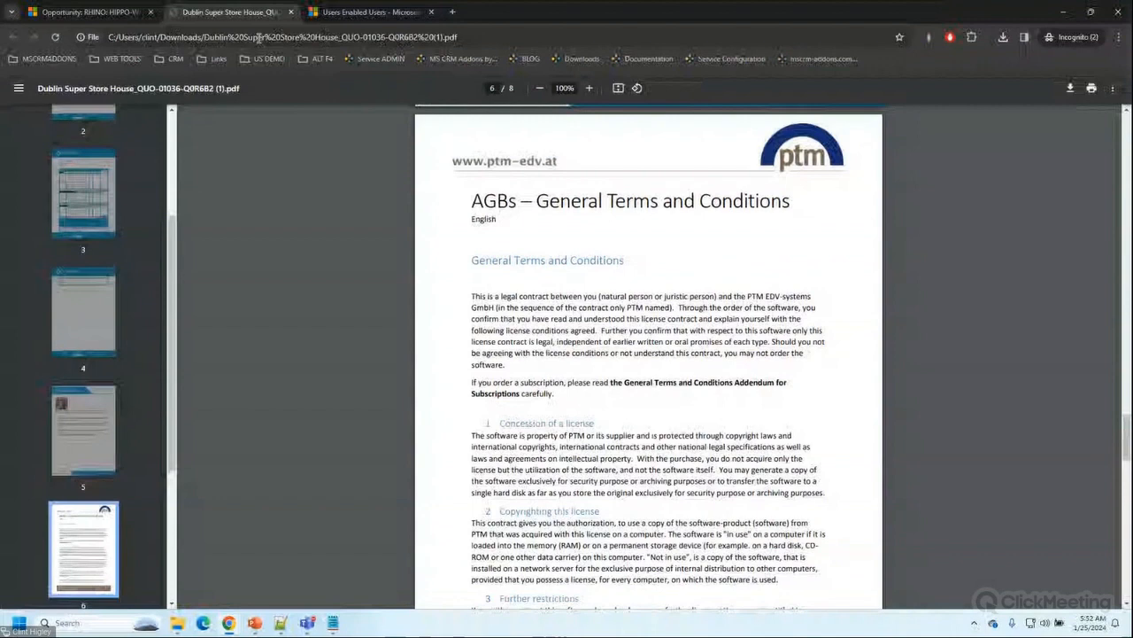
scroll(506, 324, "up", 7)
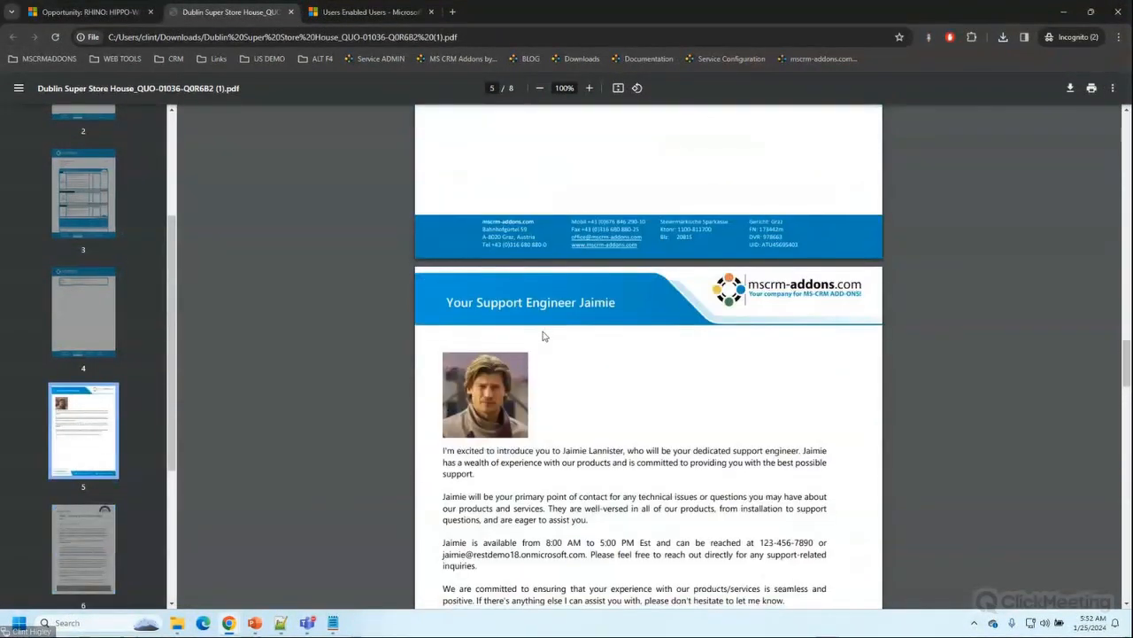
scroll(544, 335, "down", 2)
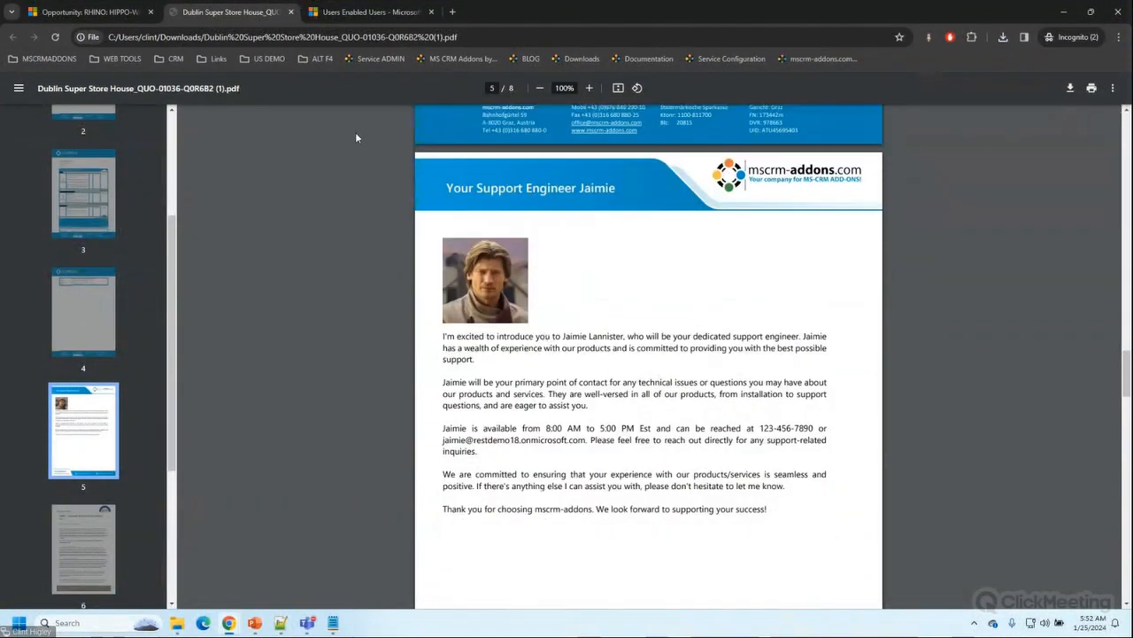
left_click(291, 12)
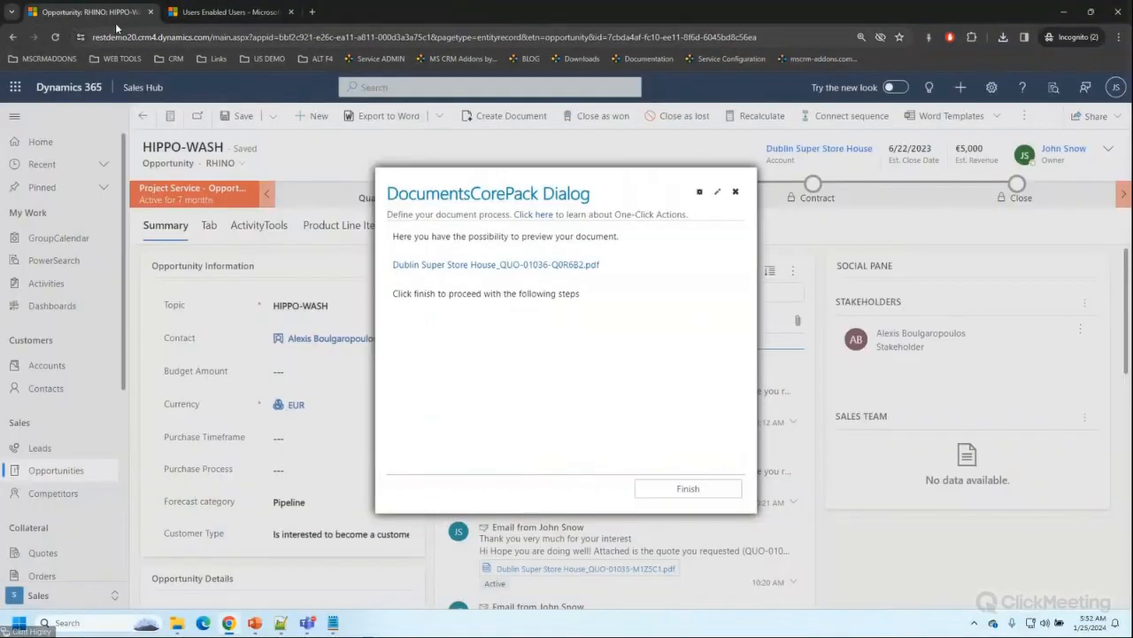
left_click(735, 192)
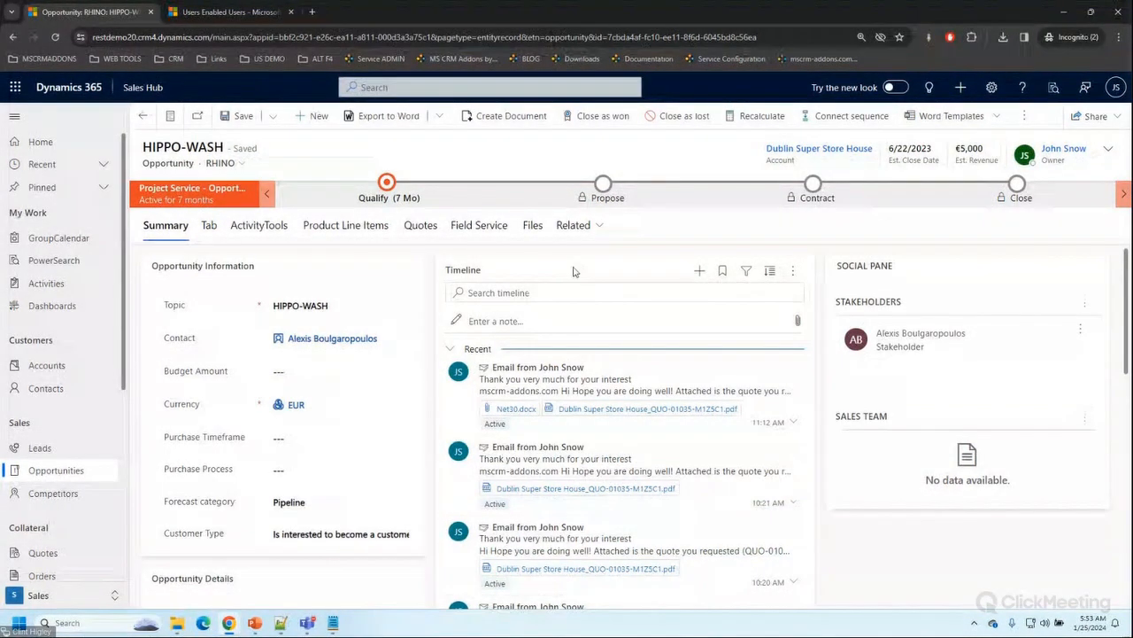
- Open the quote RHINO-Q001 from the opportunity's quotes
left_click(421, 225)
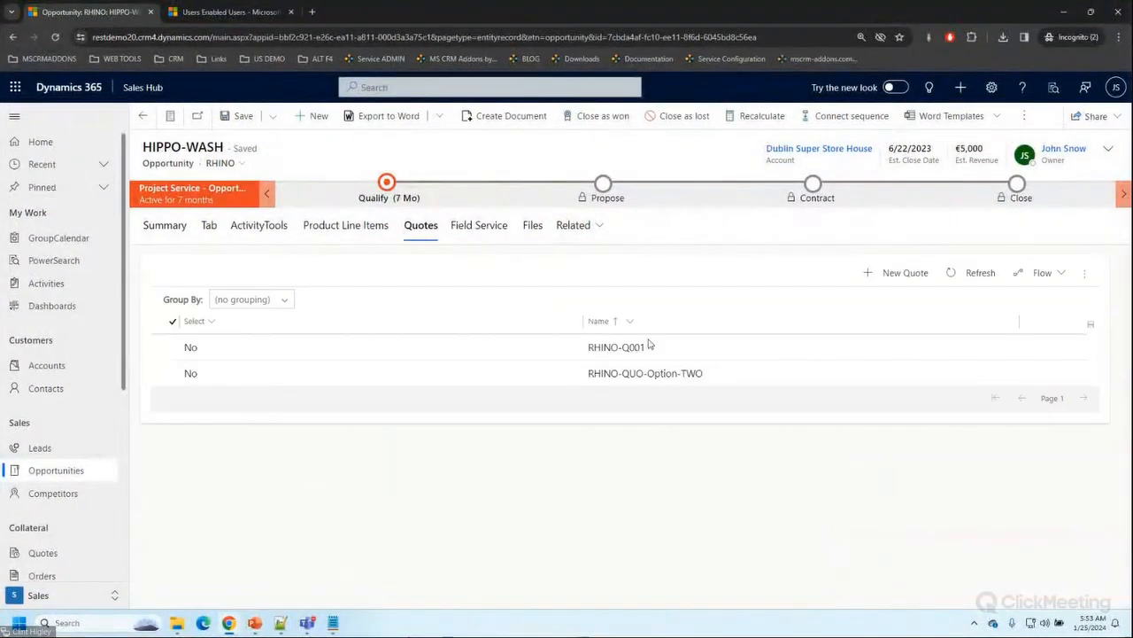
left_click(667, 352)
double_click(668, 352)
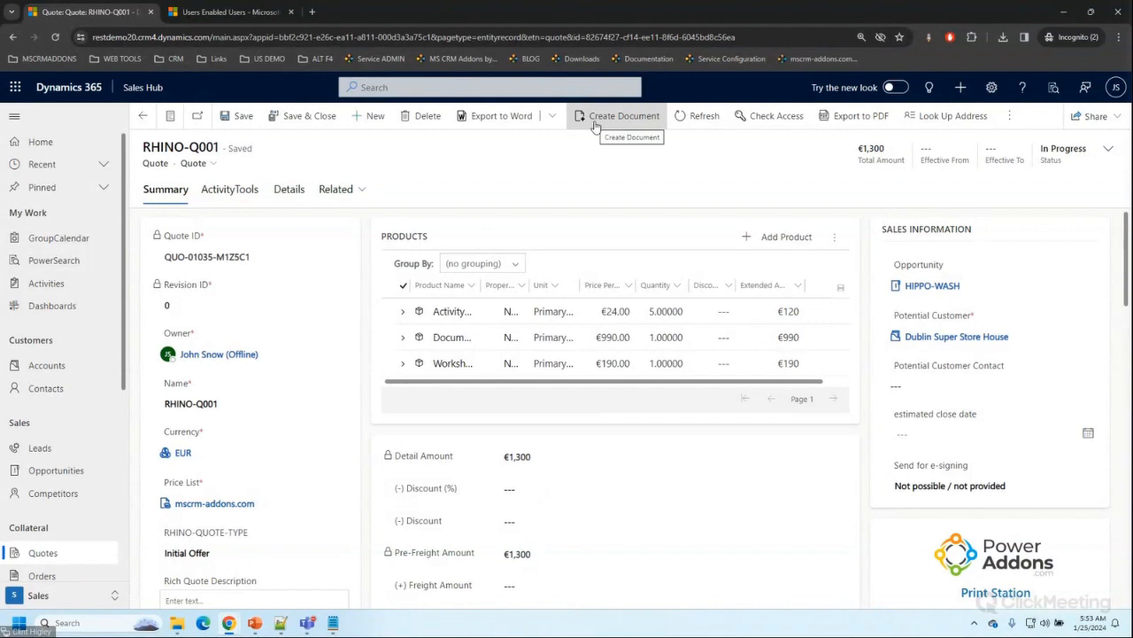
- Start creating a document for the quote with "Let me decide every step" and choose the Quote_CT.docx template
left_click(595, 124)
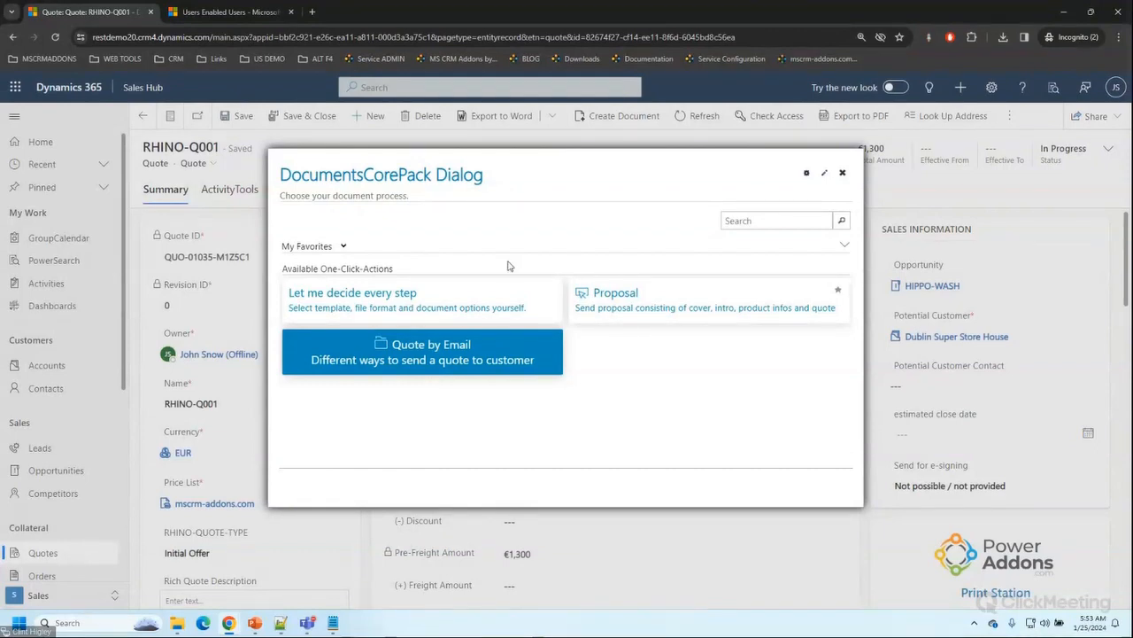
left_click(416, 300)
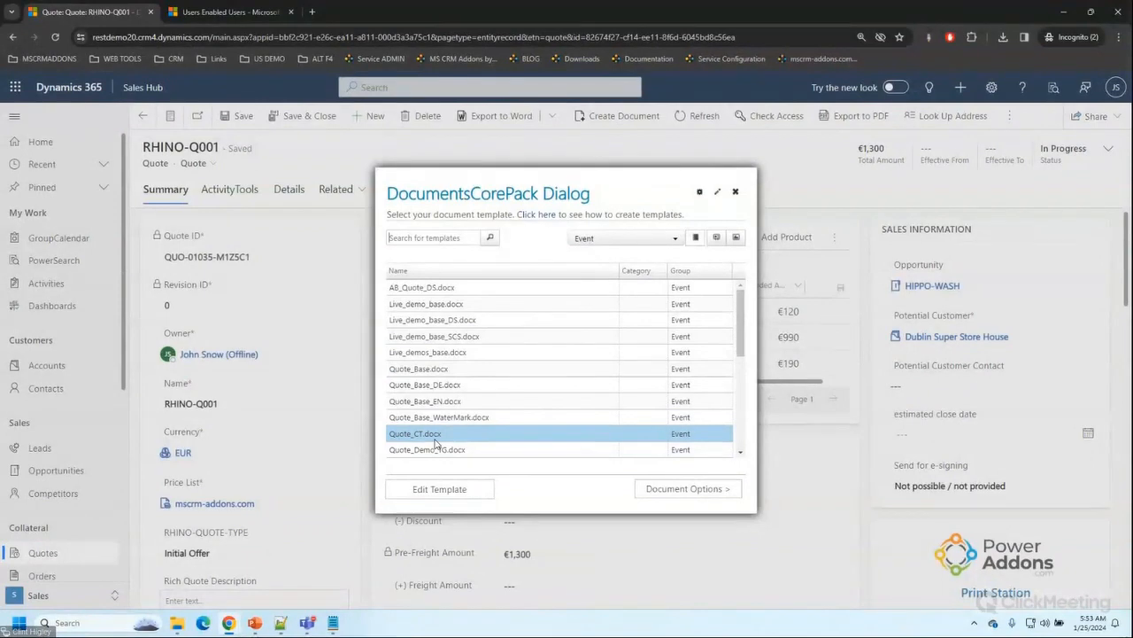
double_click(435, 443)
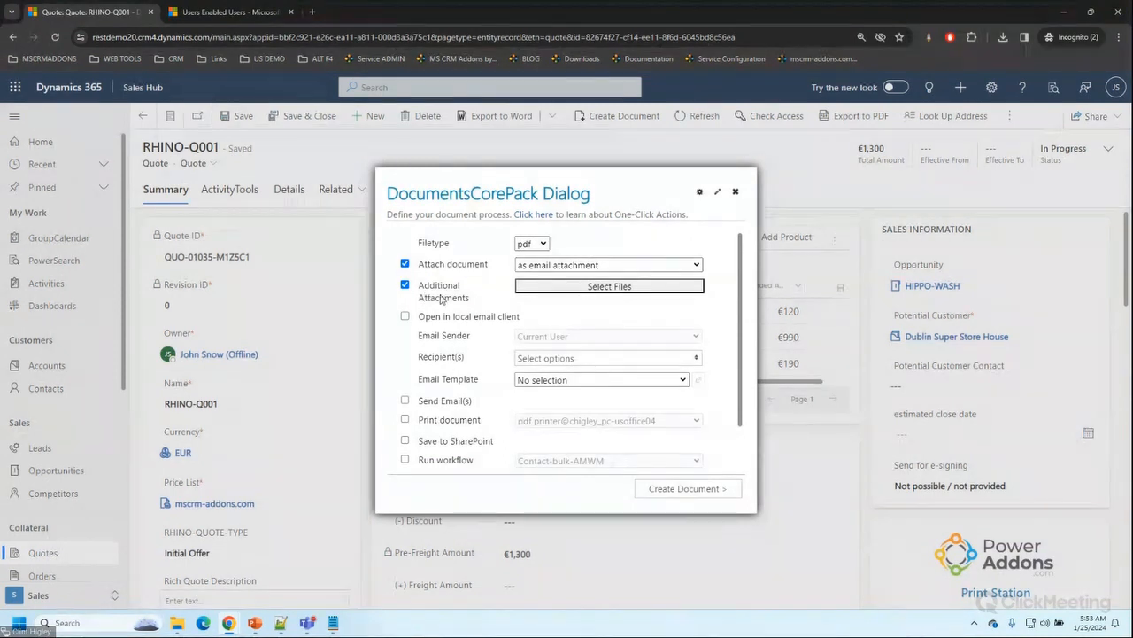
- Add Net30.docx from the Dublin Super Store House account's SharePoint location as an additional attachment
left_click(556, 287)
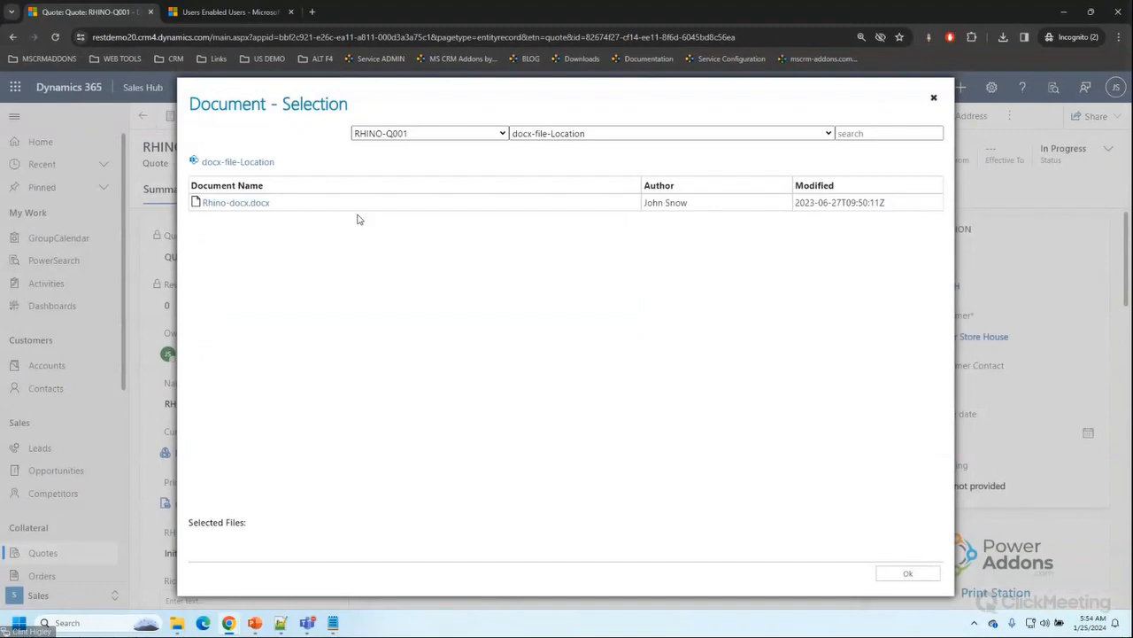
left_click(447, 133)
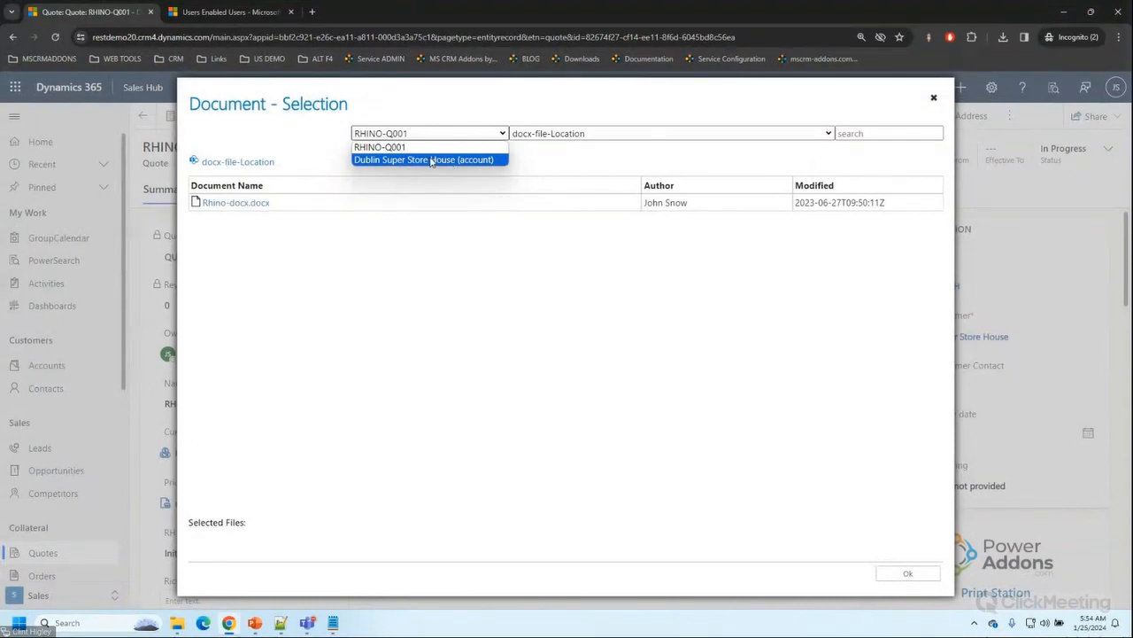
left_click(433, 160)
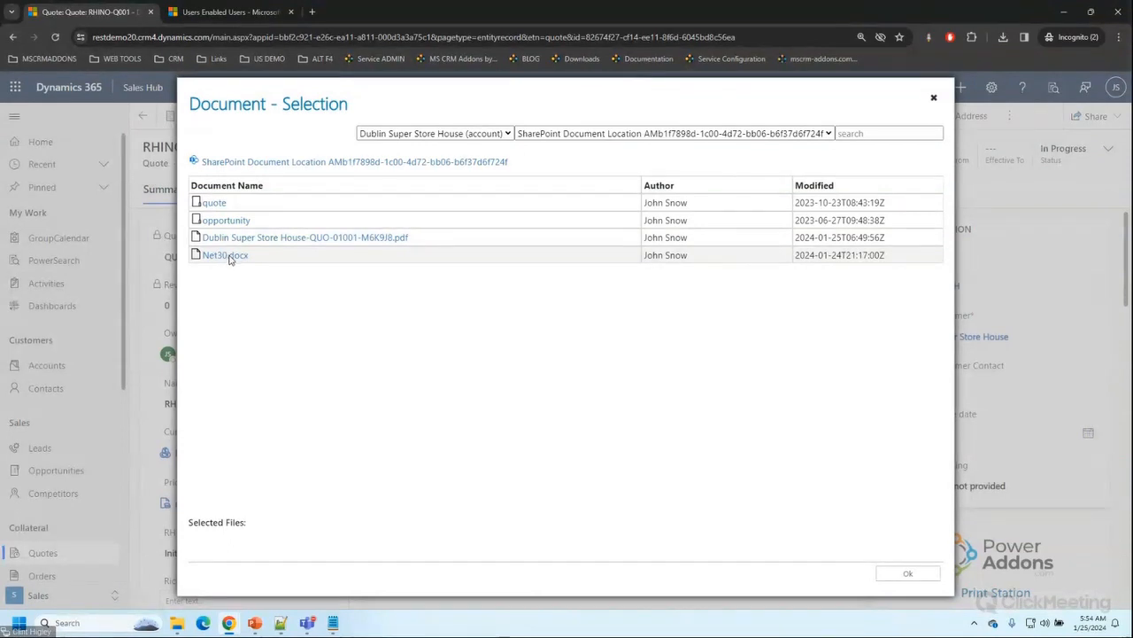
double_click(226, 256)
left_click(226, 256)
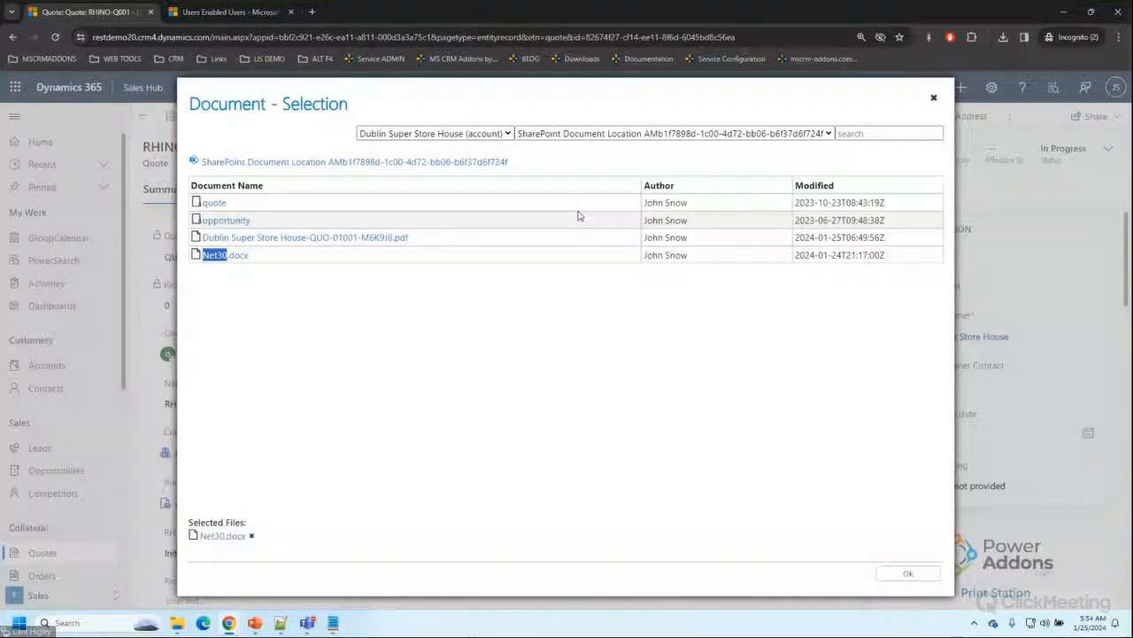
left_click(909, 576)
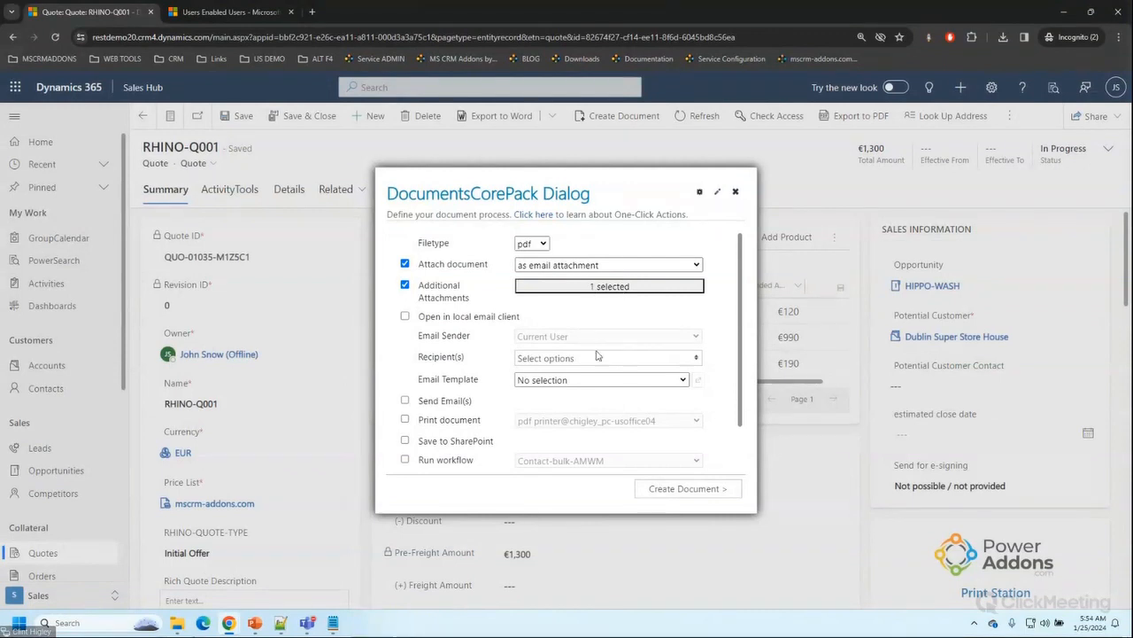
- Set the email template to [DCP] Quote_Email_Event_MD.docx
left_click(611, 379)
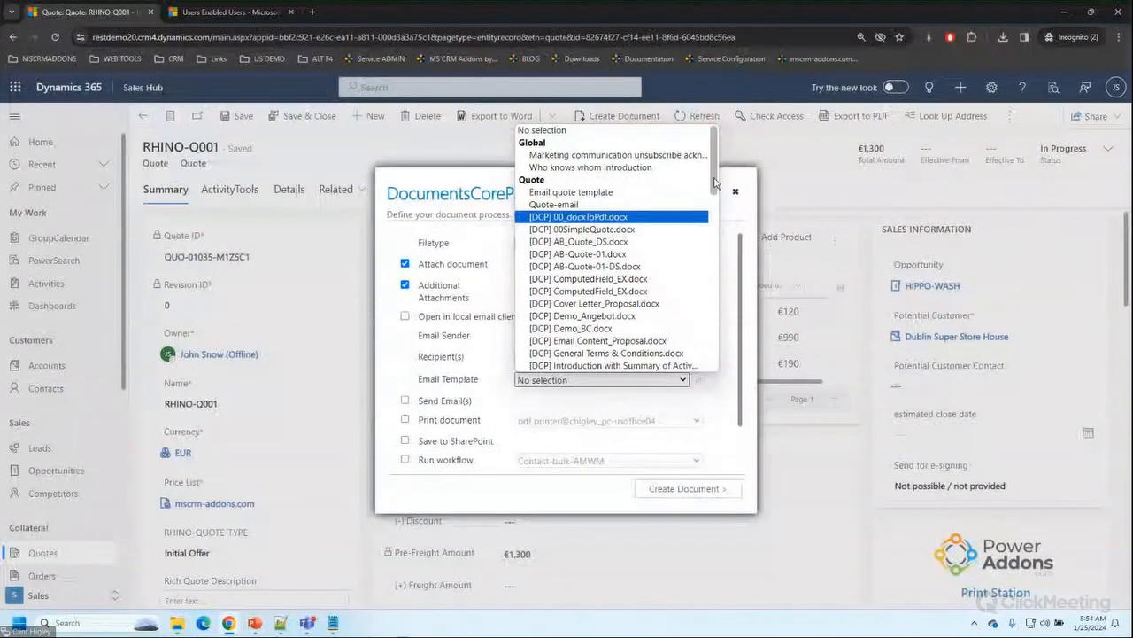
left_click_drag(715, 182, 706, 291)
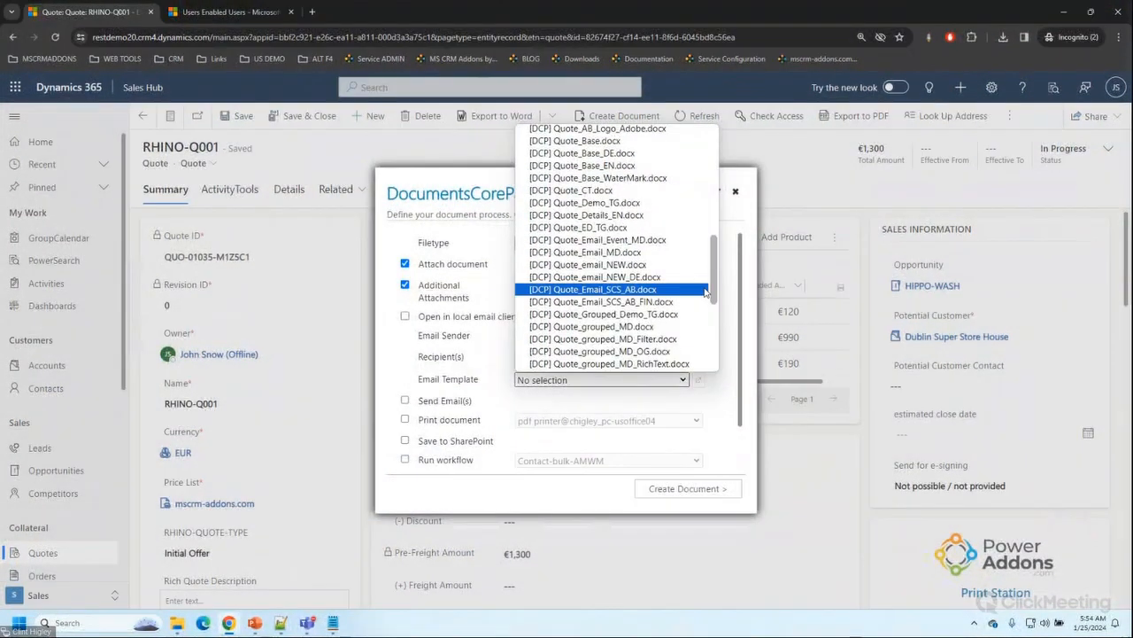
left_click(606, 242)
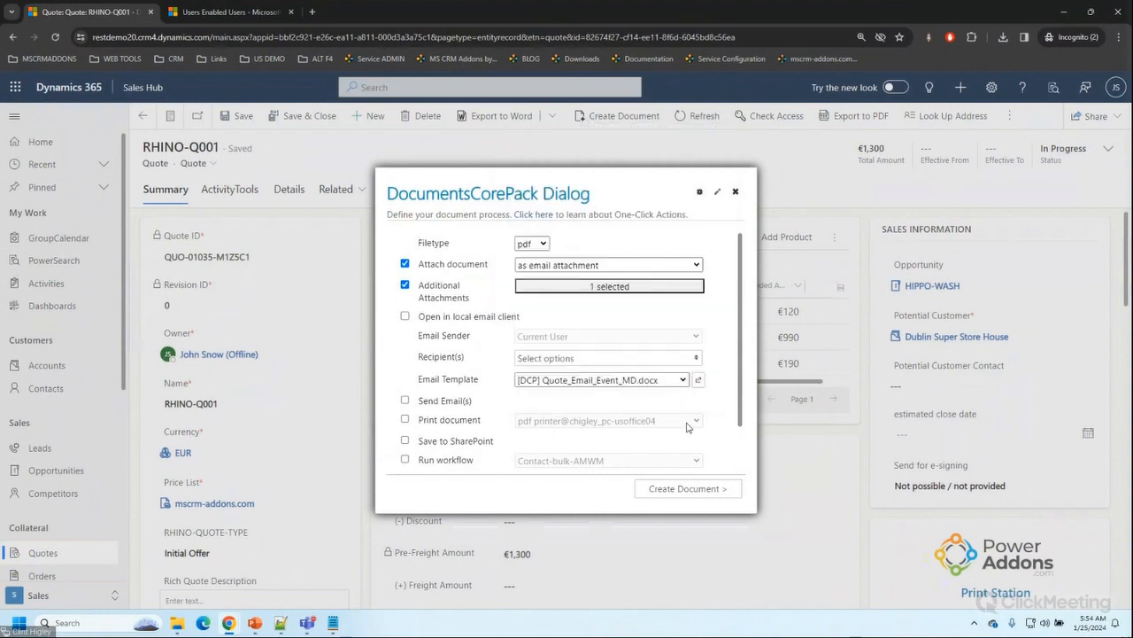
- Create the quote document, finish the process to generate the email, and review the draft's body and attachments
left_click(694, 494)
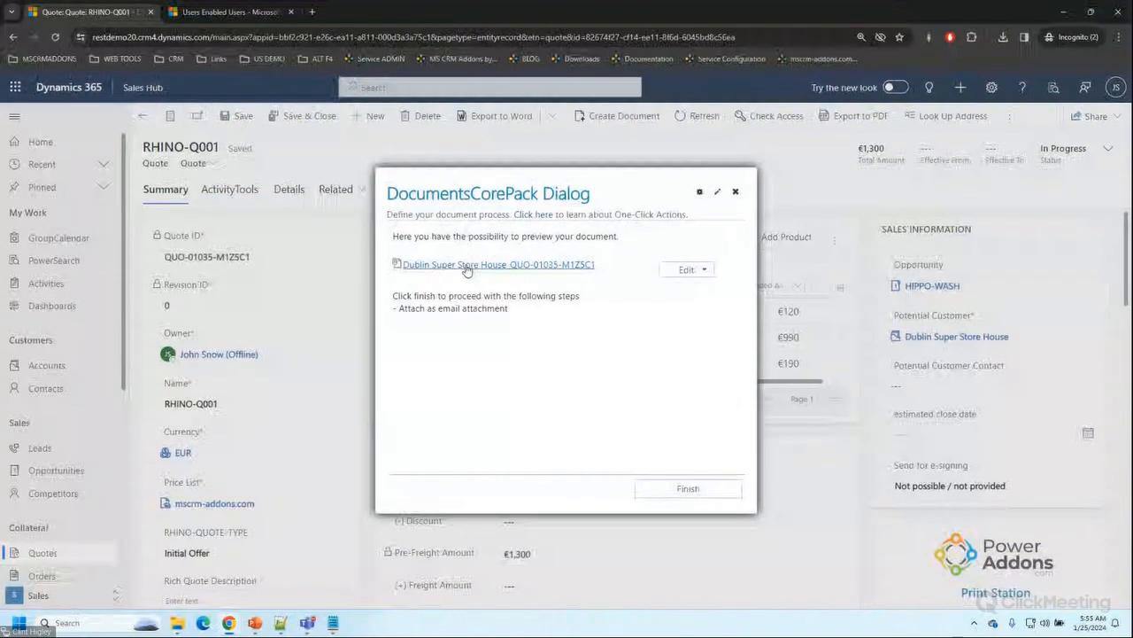
left_click(689, 269)
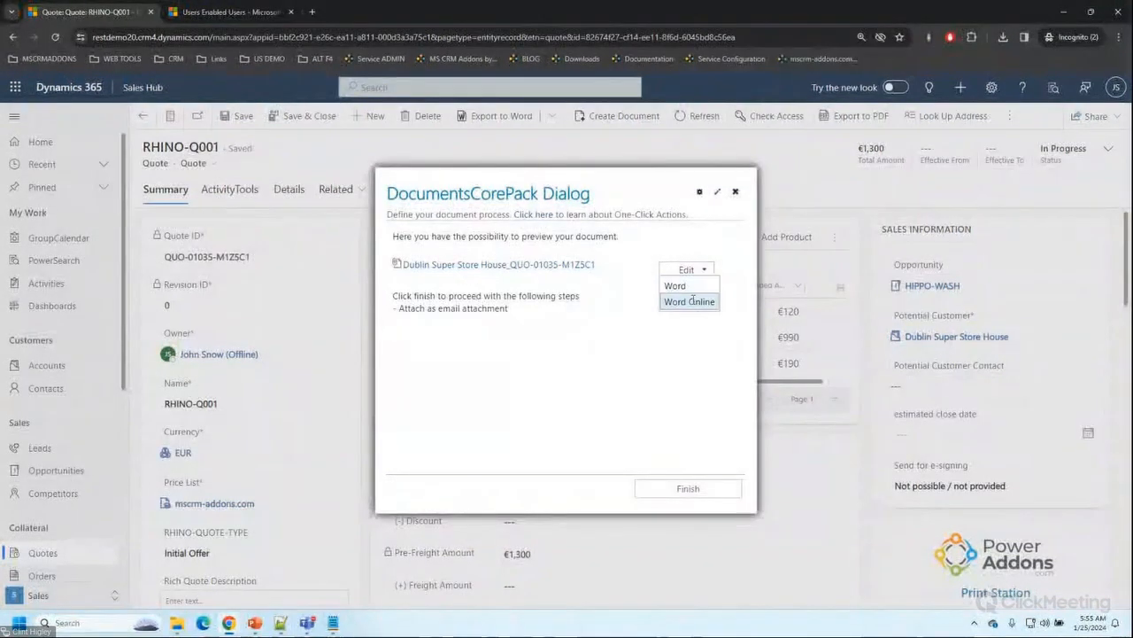
left_click(687, 490)
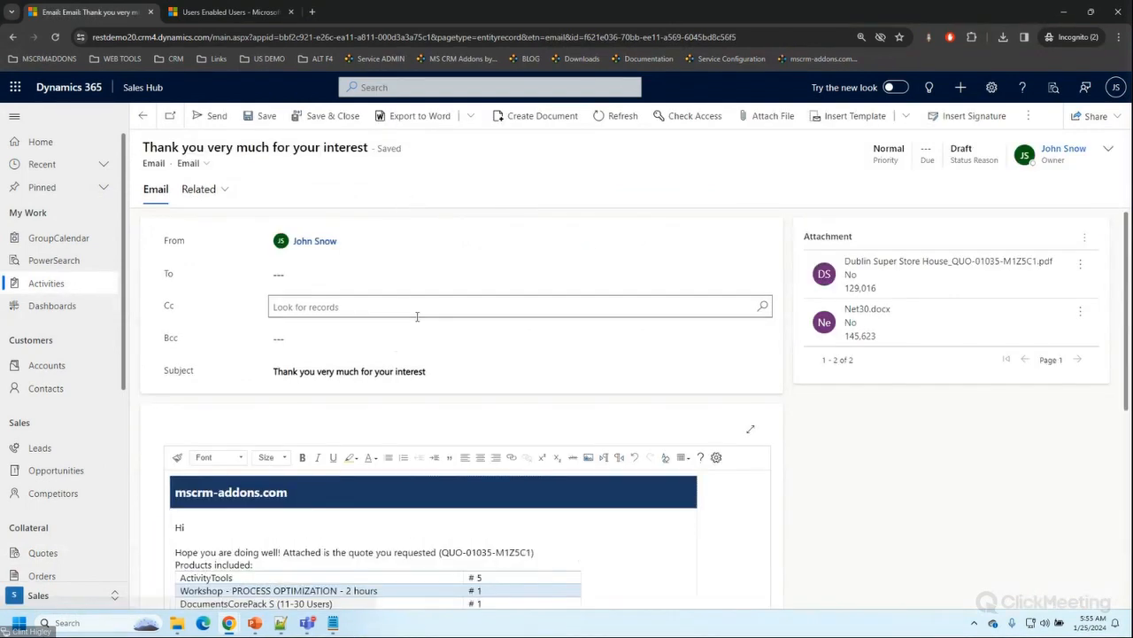
scroll(359, 433, "down", 1)
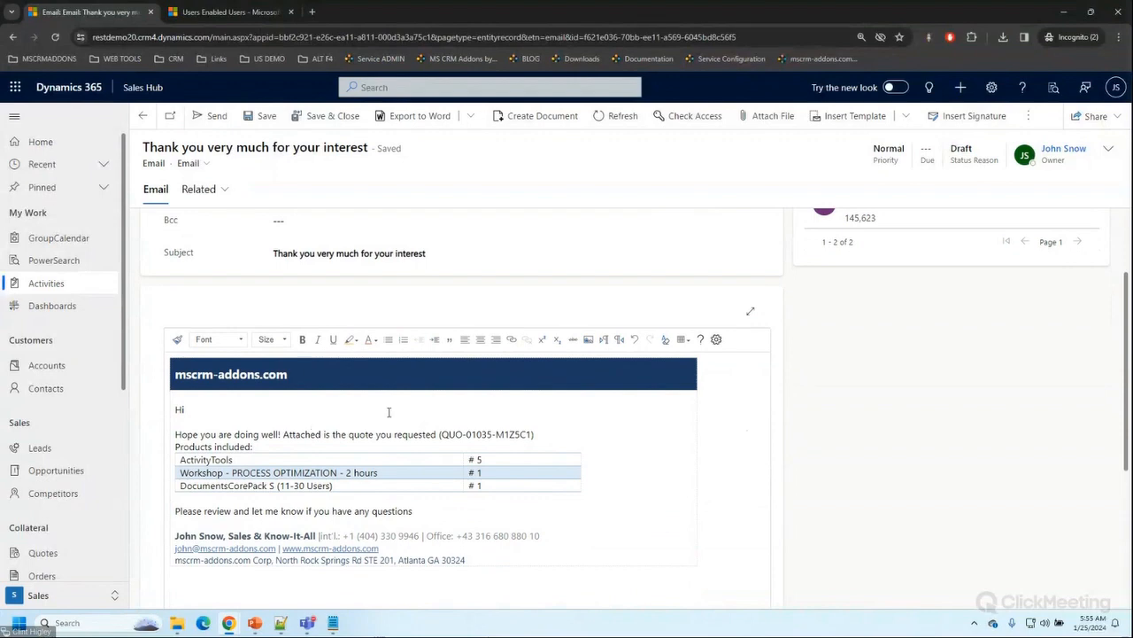
scroll(636, 450, "up", 1)
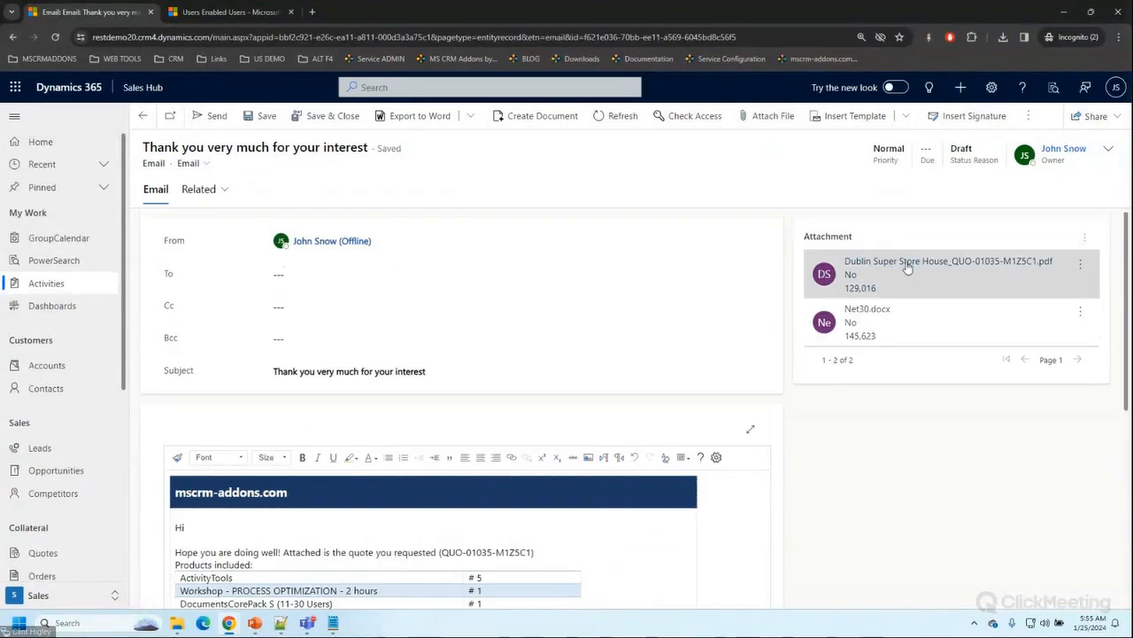
- Preview the quote PDF attached to the email draft and examine its product lines, totals and payment details
left_click(908, 268)
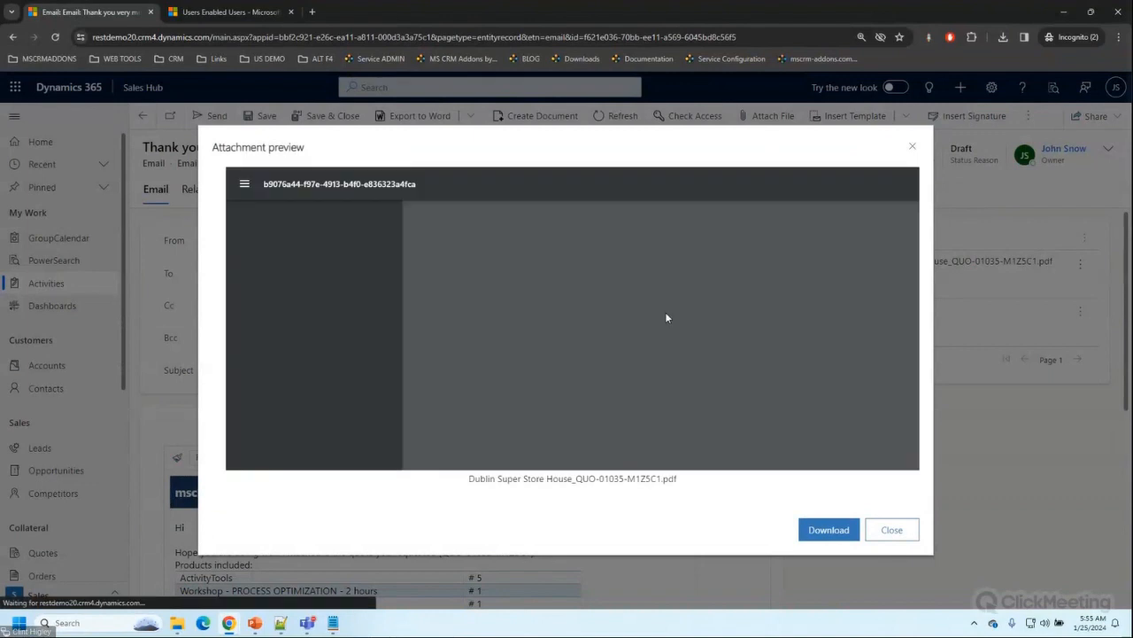
scroll(691, 328, "down", 1)
scroll(694, 331, "down", 5)
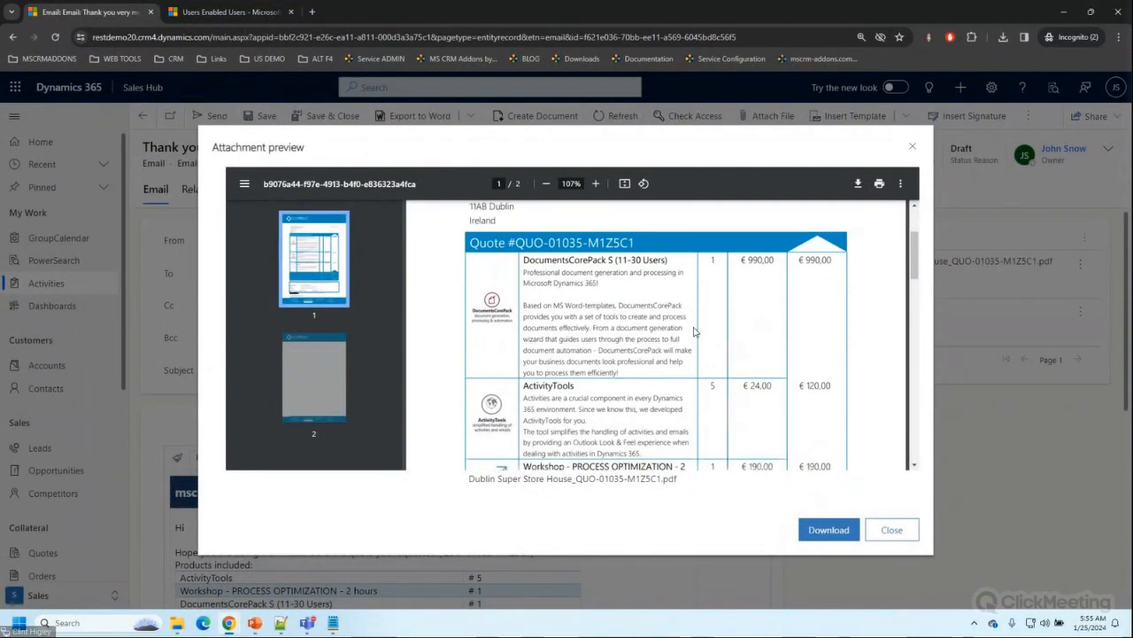
scroll(694, 331, "down", 2)
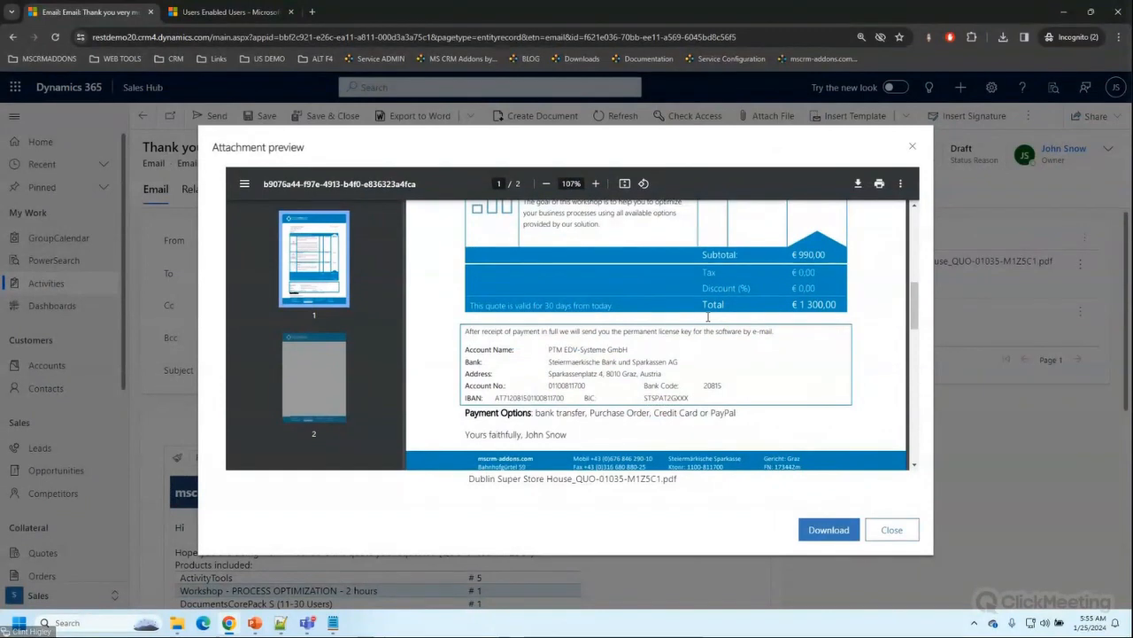
- Download the Net30.docx attachment to the Downloads folder, view the payment agreement in Word and close it
left_click(862, 316)
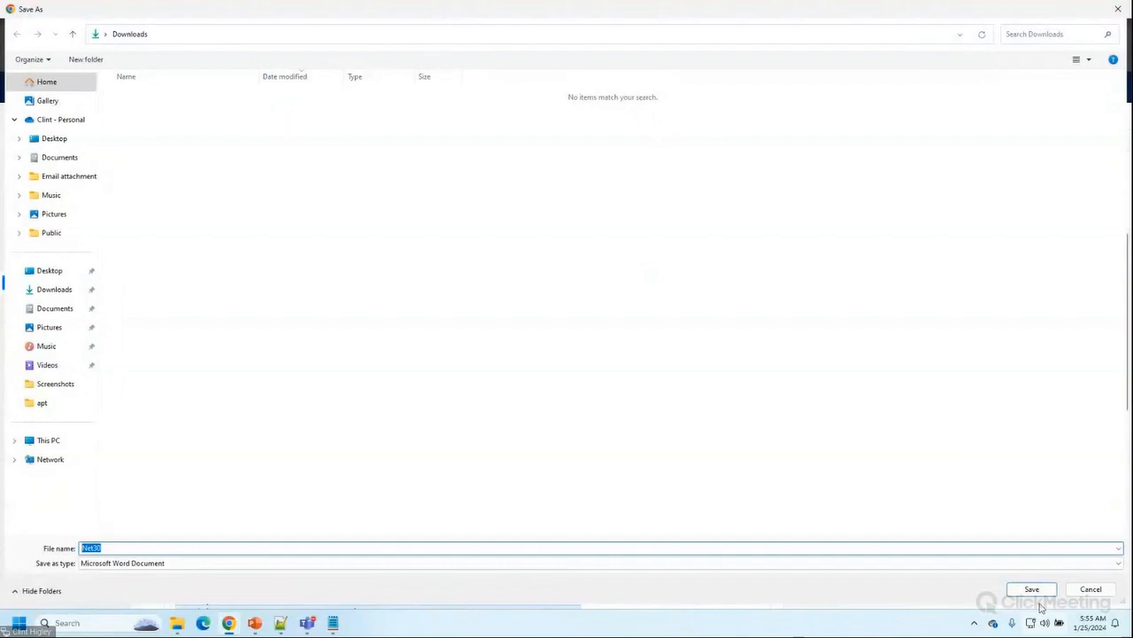
left_click(1032, 590)
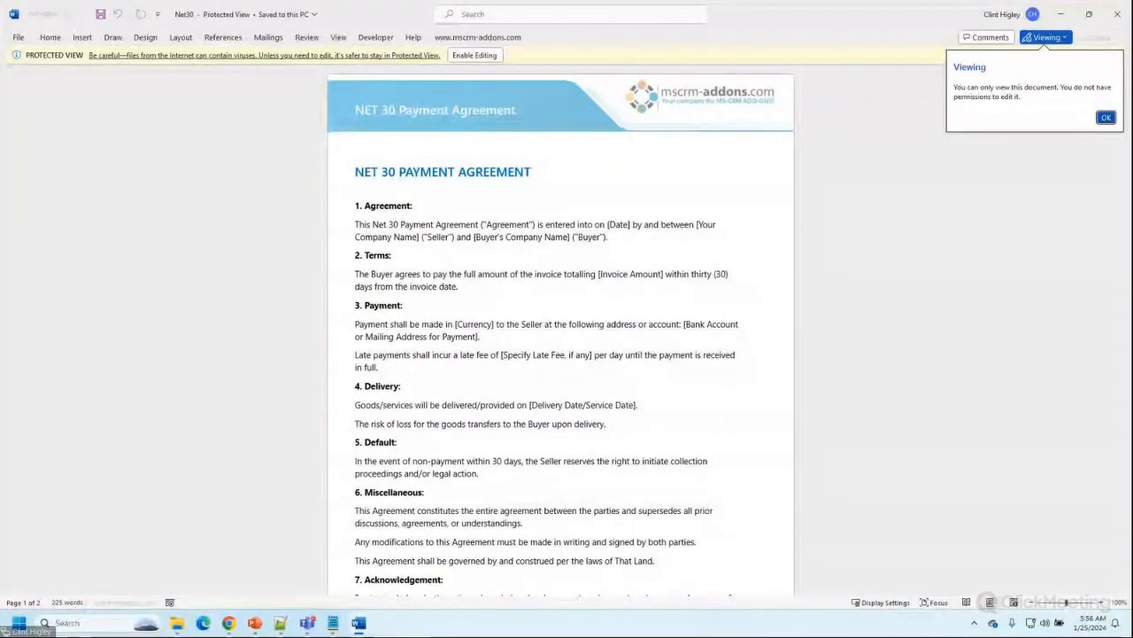
left_click(1121, 11)
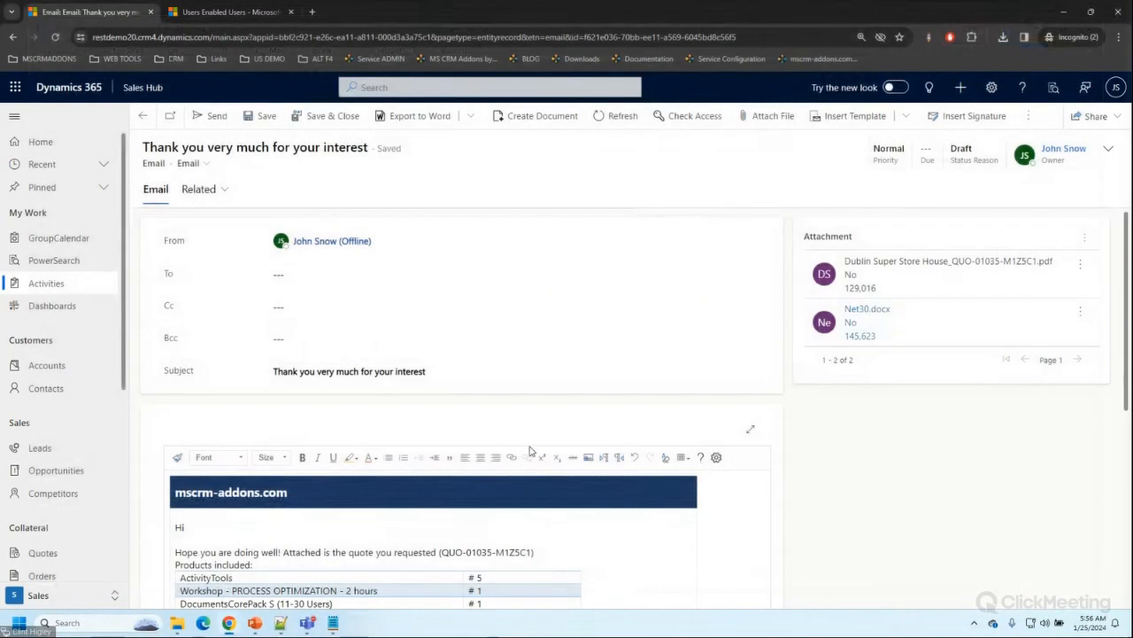
mouse_move(258, 625)
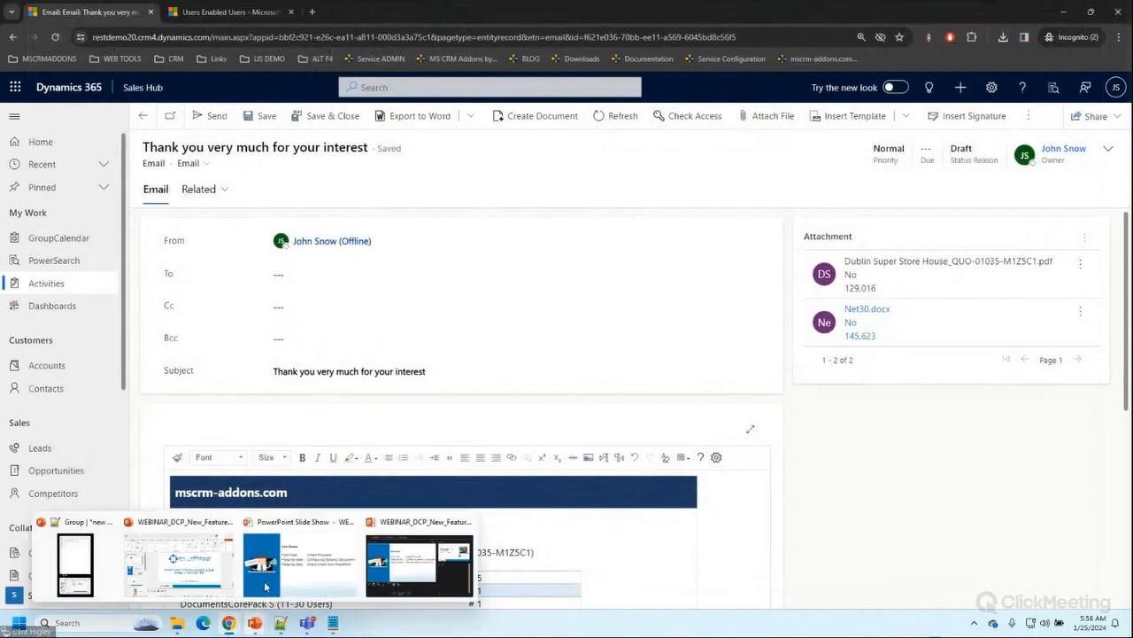